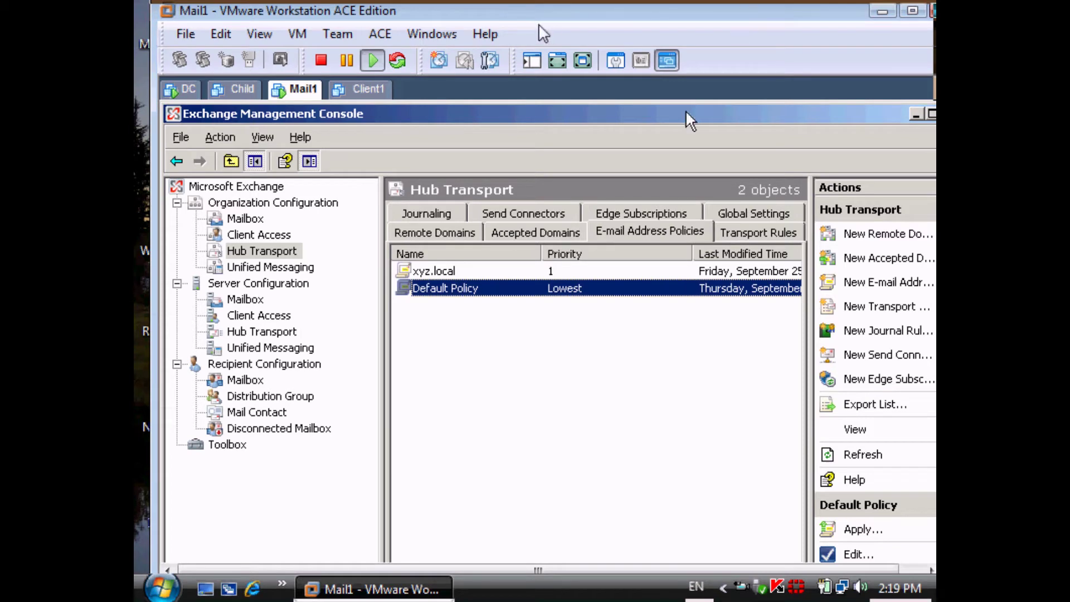
# Put the Mail1 VM in full screen and show the empty Disconnected Mailbox list for mail1.abc.local.
pyautogui.click(582, 60)
pyautogui.click(516, 353)
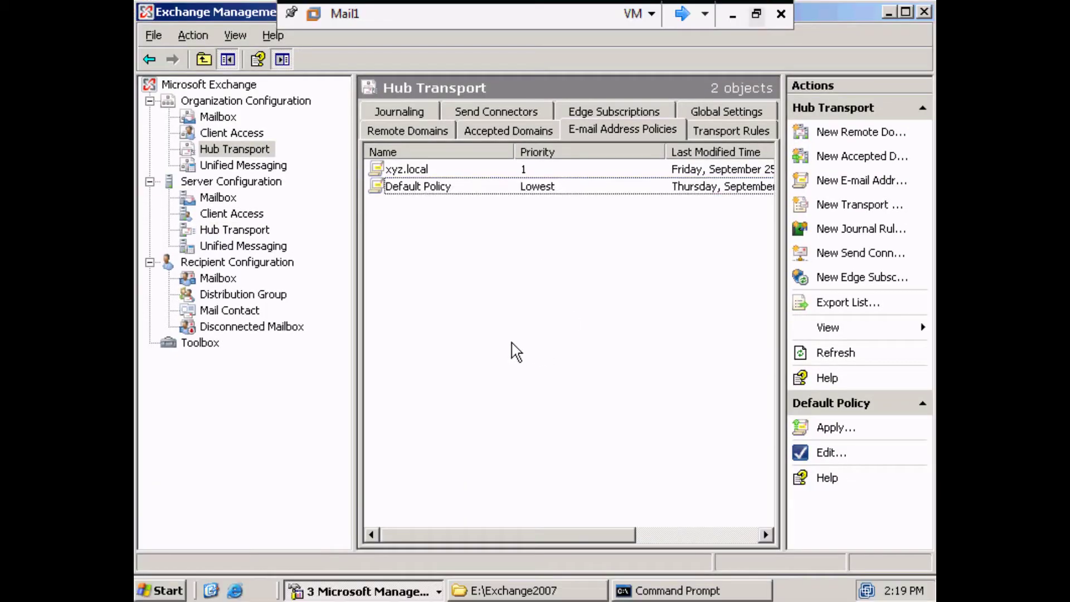
pyautogui.click(258, 329)
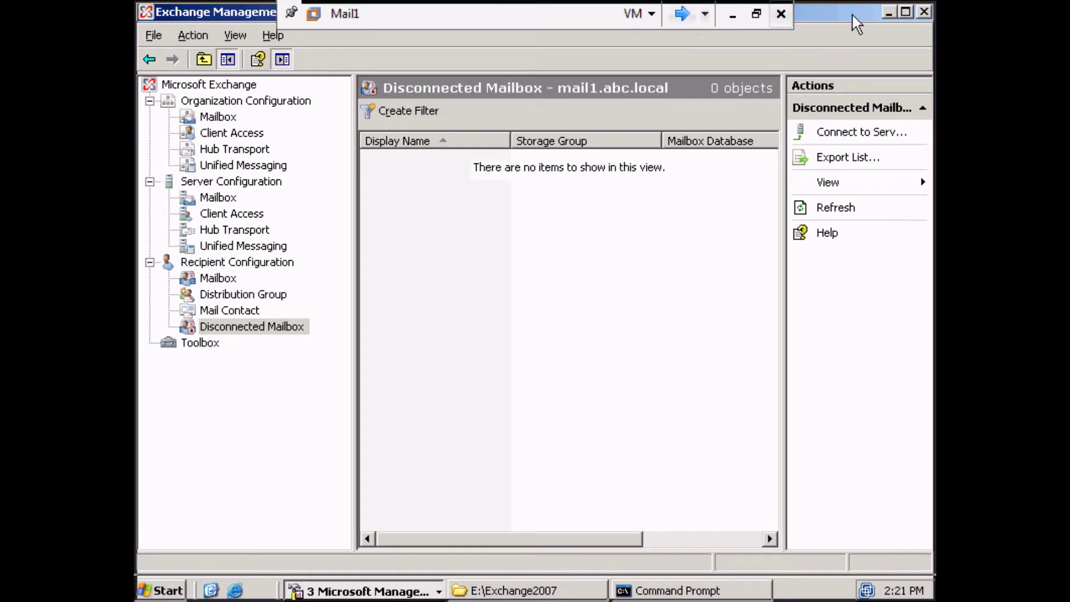
# Change the recipient scope to the whole forest via the dc.abc.local global catalog, showing 14 recipients.
pyautogui.rightClick(230, 264)
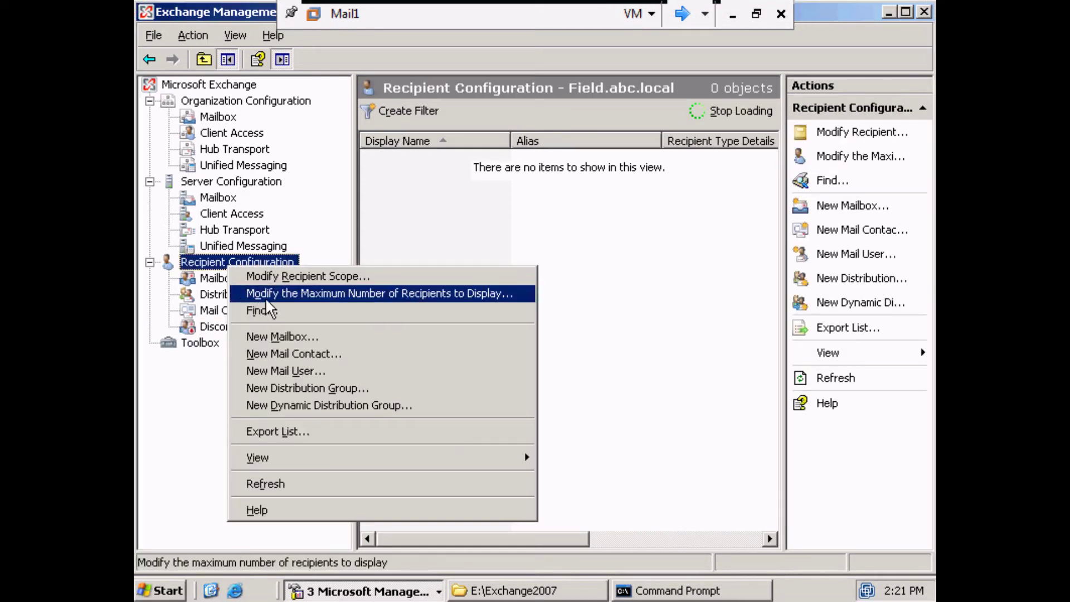
pyautogui.click(270, 277)
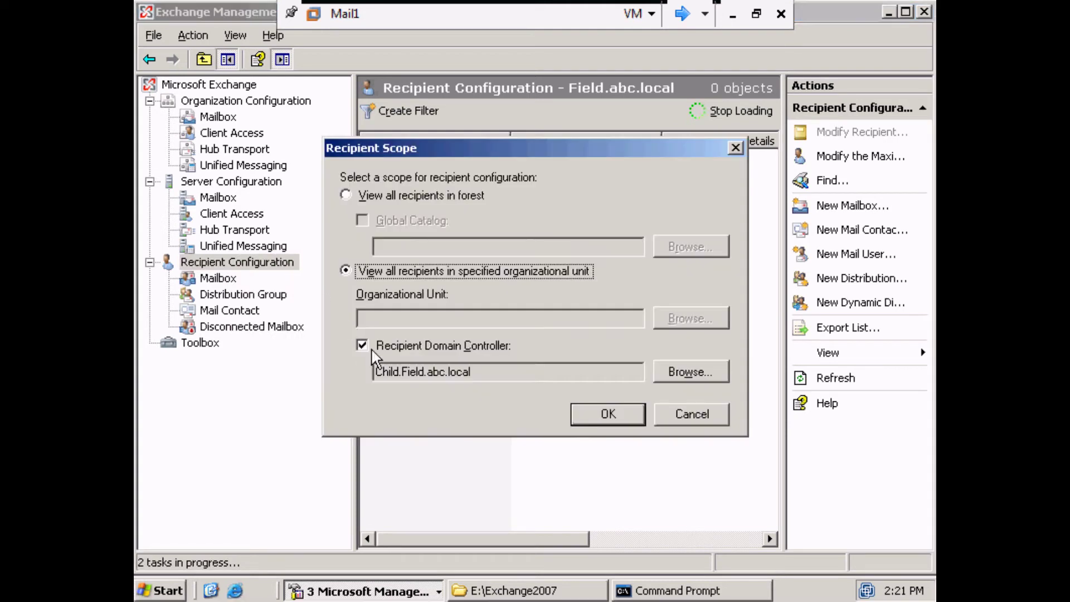
pyautogui.click(377, 346)
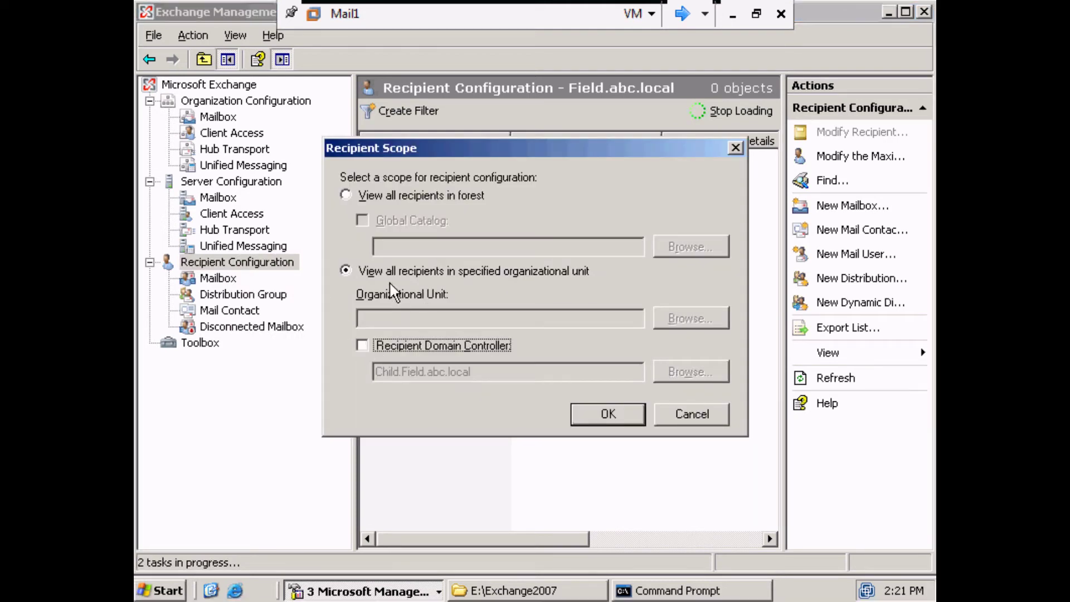
pyautogui.click(390, 195)
pyautogui.click(362, 220)
pyautogui.click(691, 247)
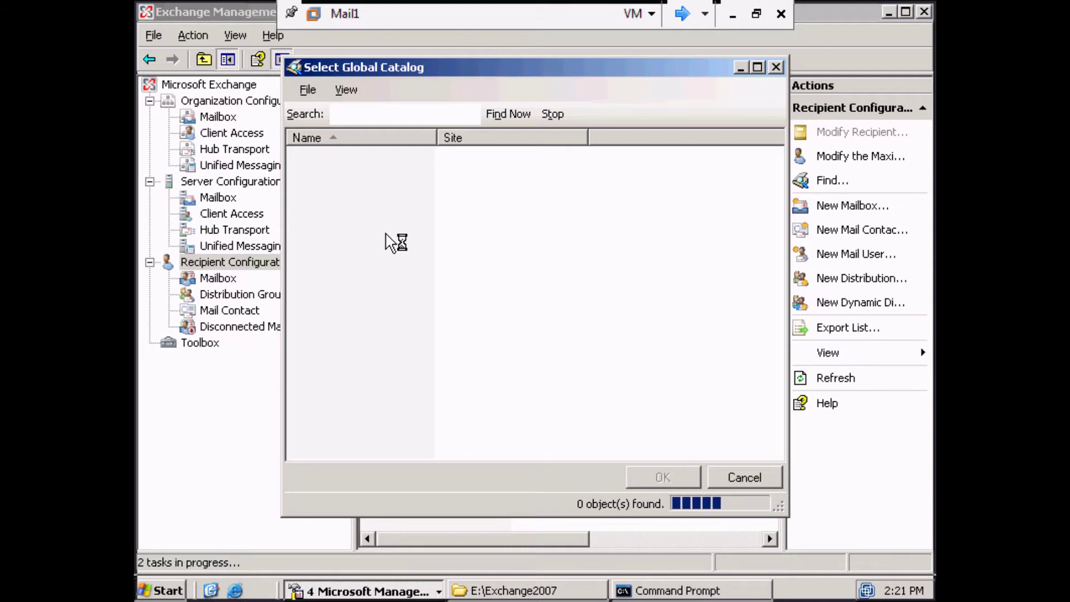
pyautogui.click(662, 476)
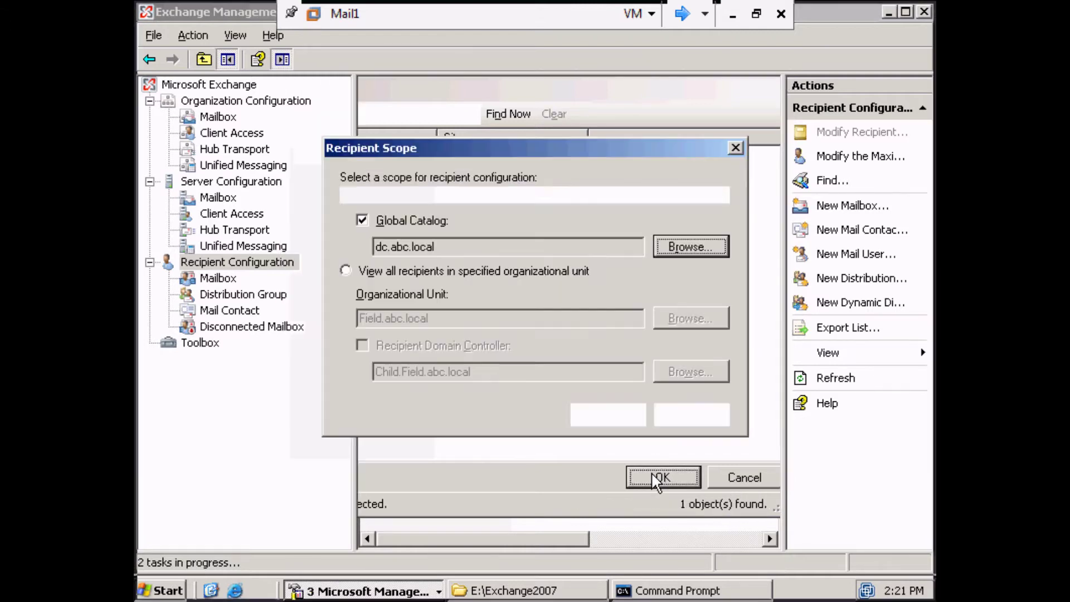
pyautogui.click(601, 412)
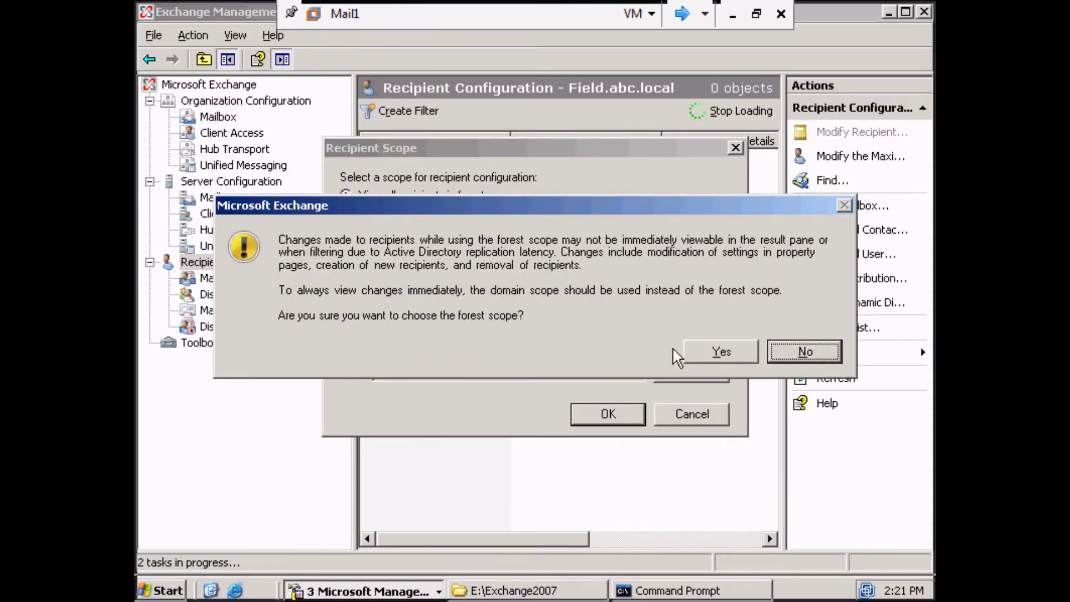
pyautogui.click(708, 353)
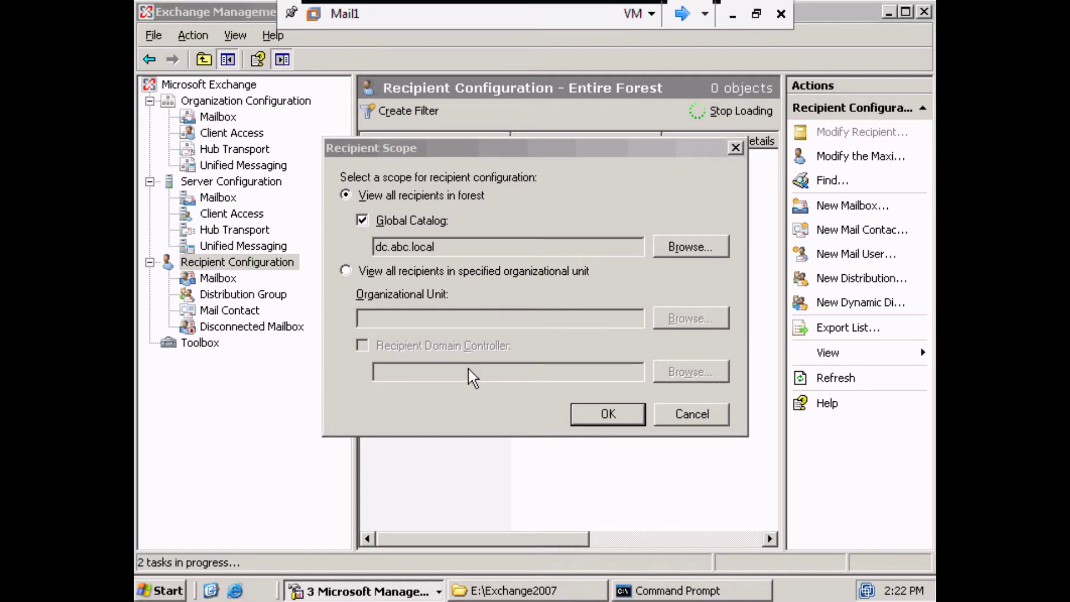
pyautogui.press('Return')
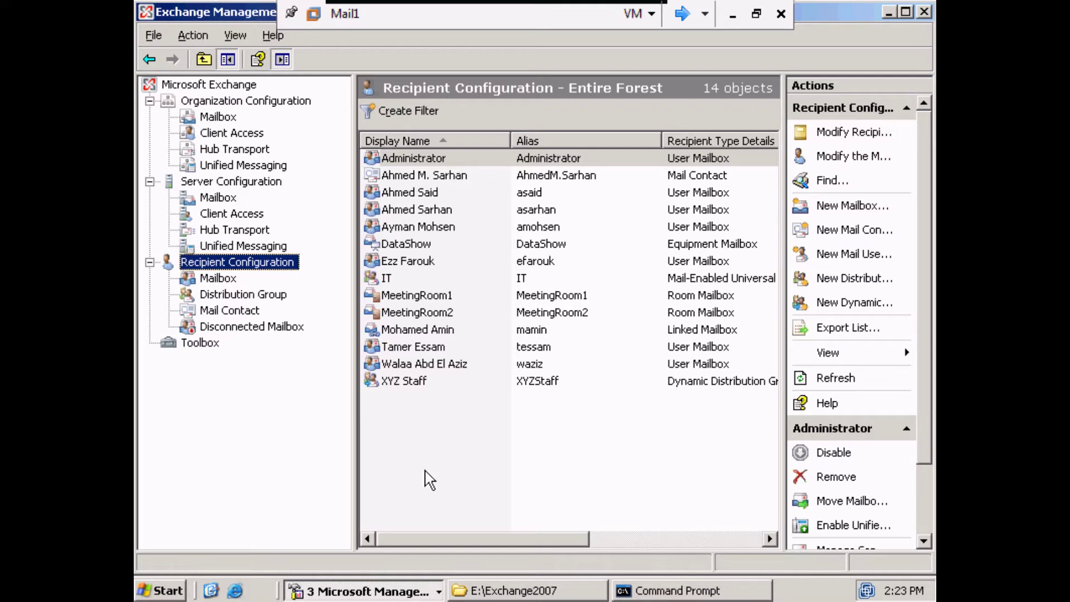
# Start a New Mailbox wizard for a User Mailbox with a new user in the abc.local OU.
pyautogui.click(212, 280)
pyautogui.rightClick(211, 279)
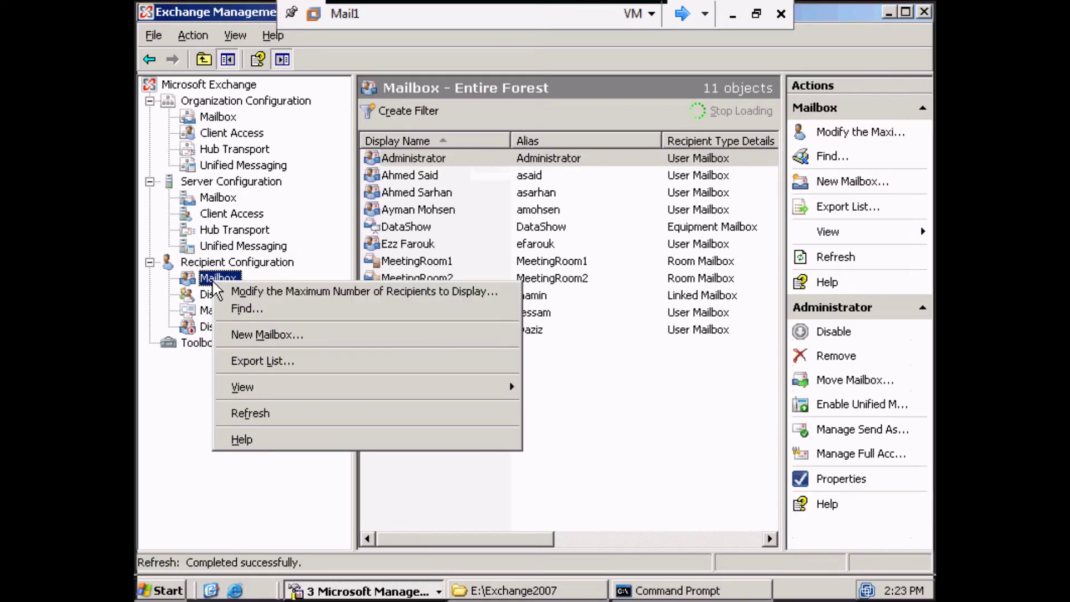
pyautogui.click(256, 333)
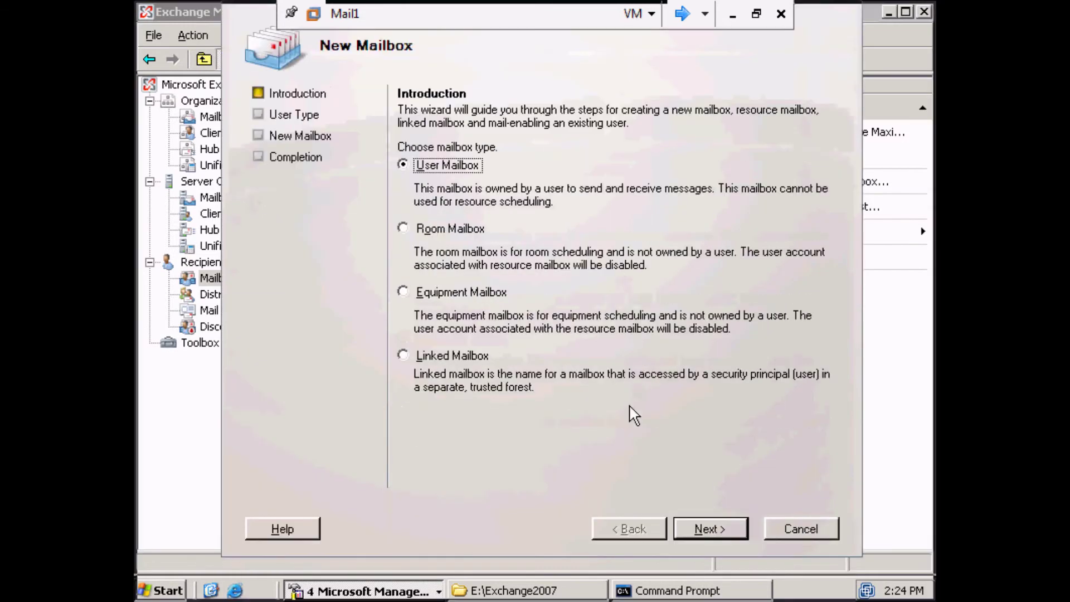
pyautogui.click(704, 524)
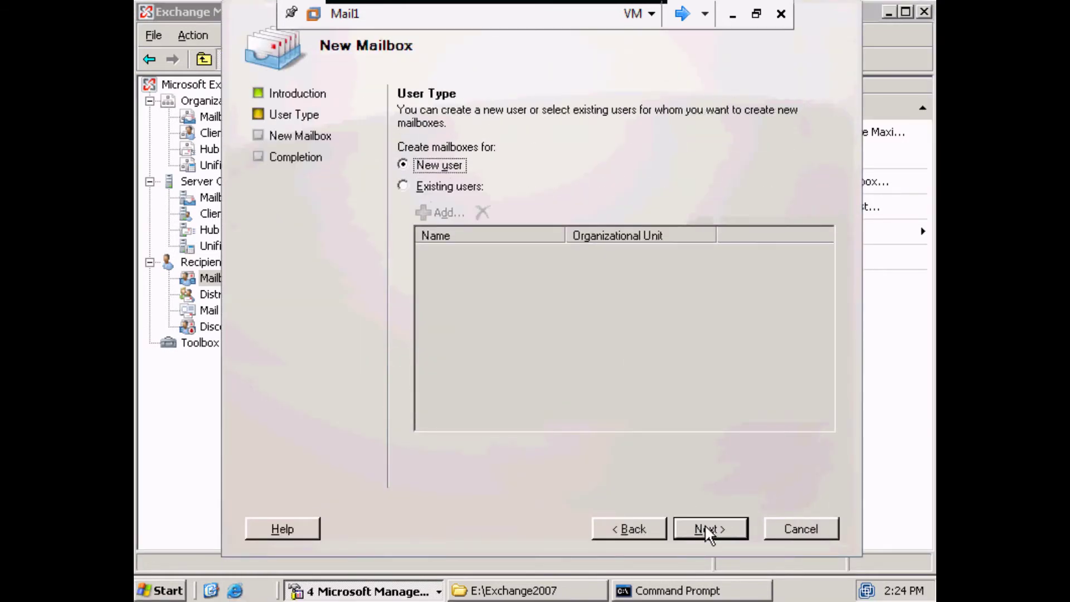
pyautogui.click(694, 526)
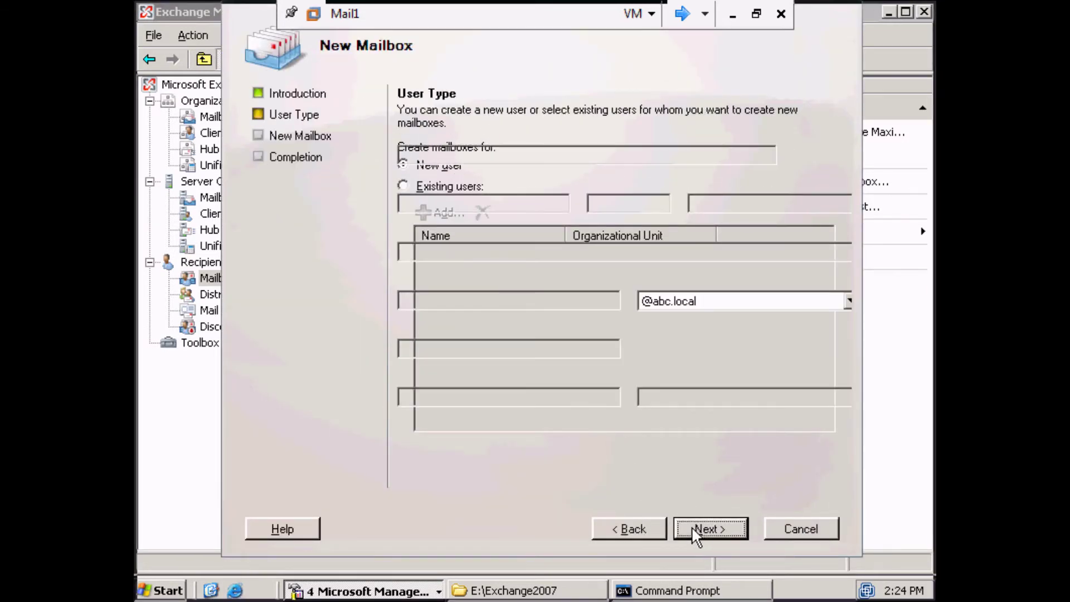
pyautogui.click(786, 158)
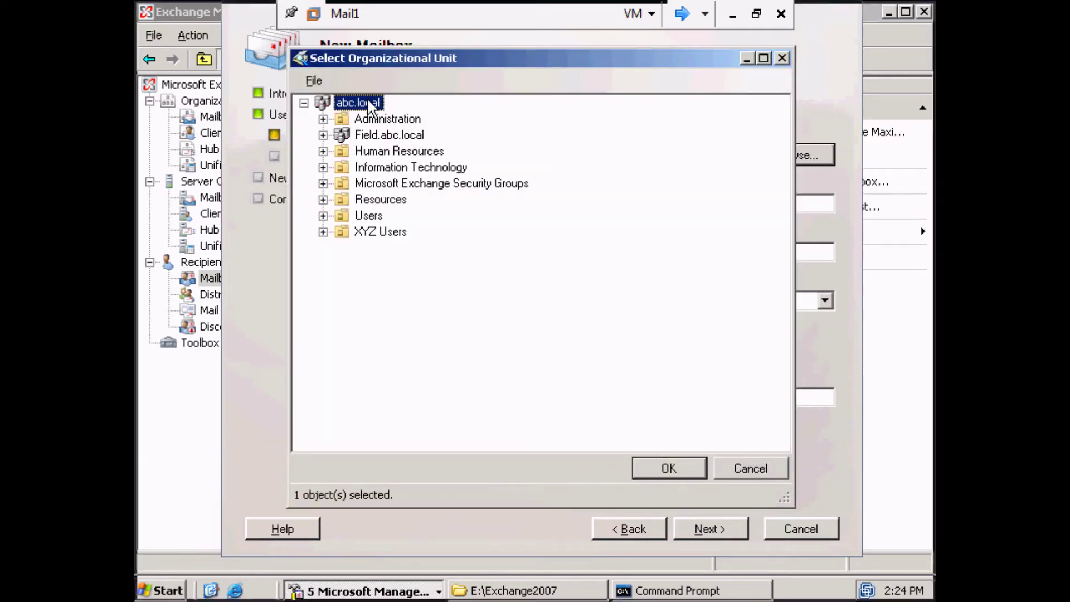
pyautogui.click(668, 470)
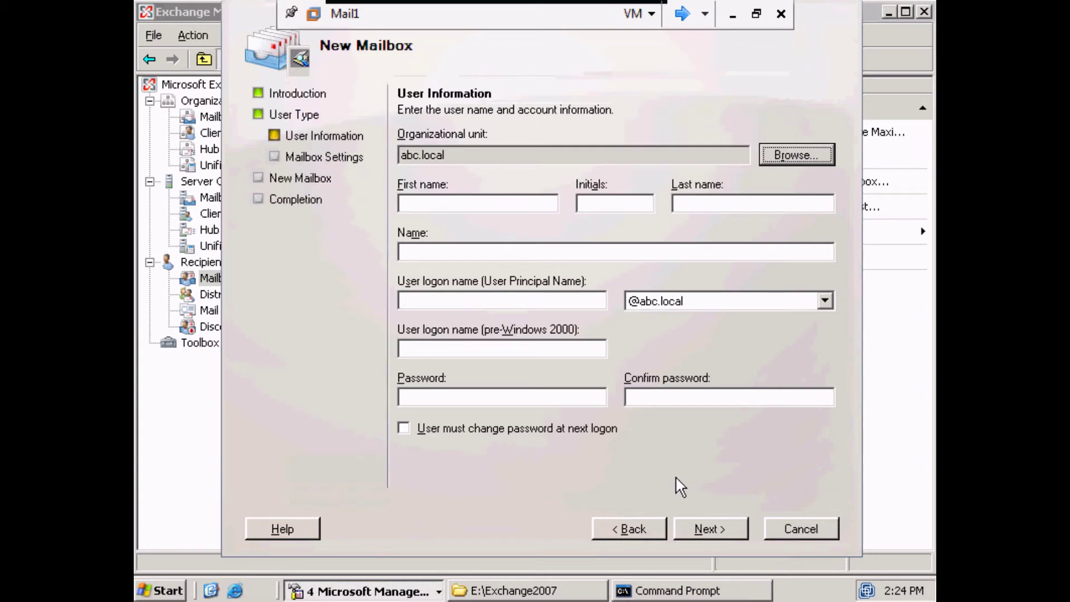
# Enter the new user's first name, last name, logon name and account password on User Information.
pyautogui.click(529, 203)
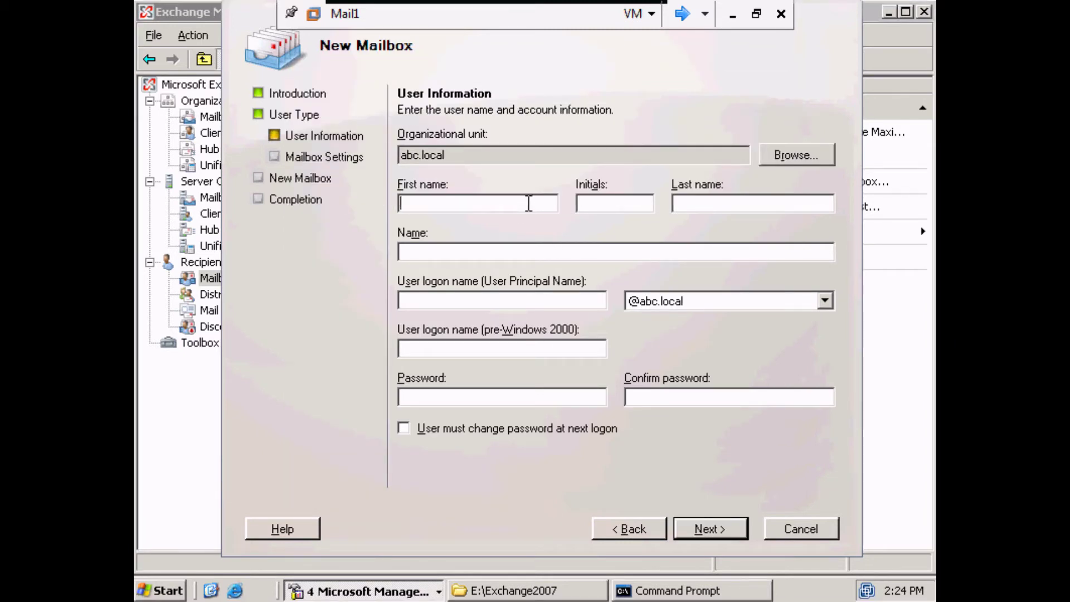
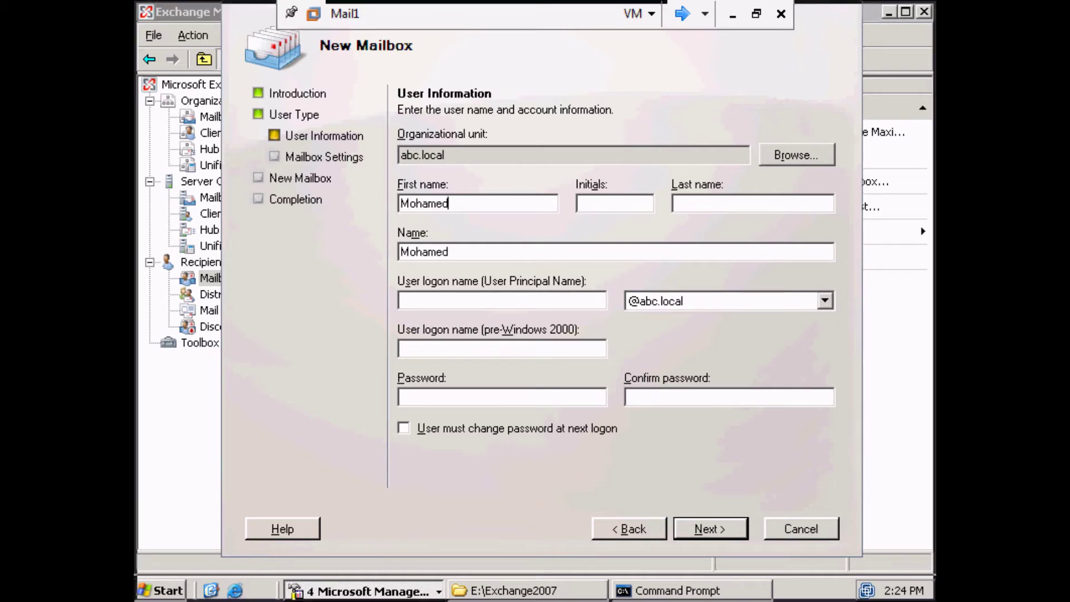
pyautogui.click(772, 197)
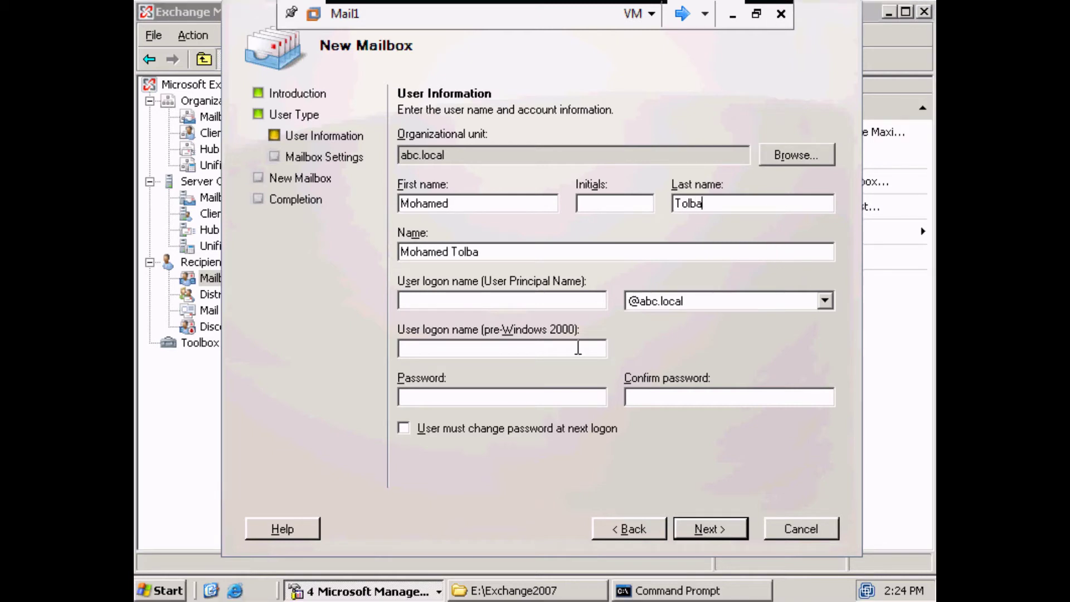
pyautogui.click(571, 301)
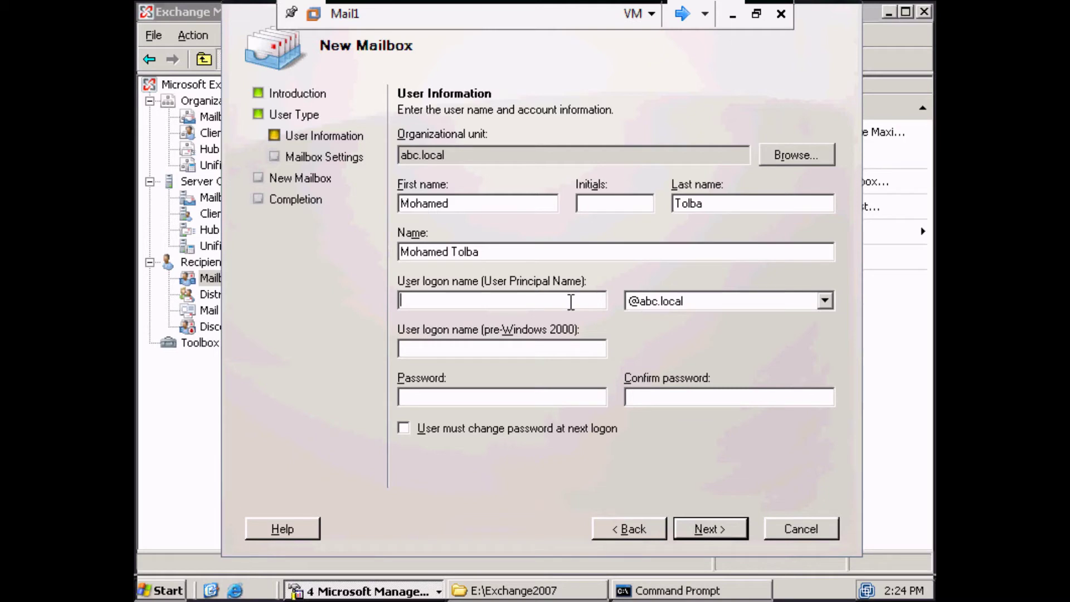
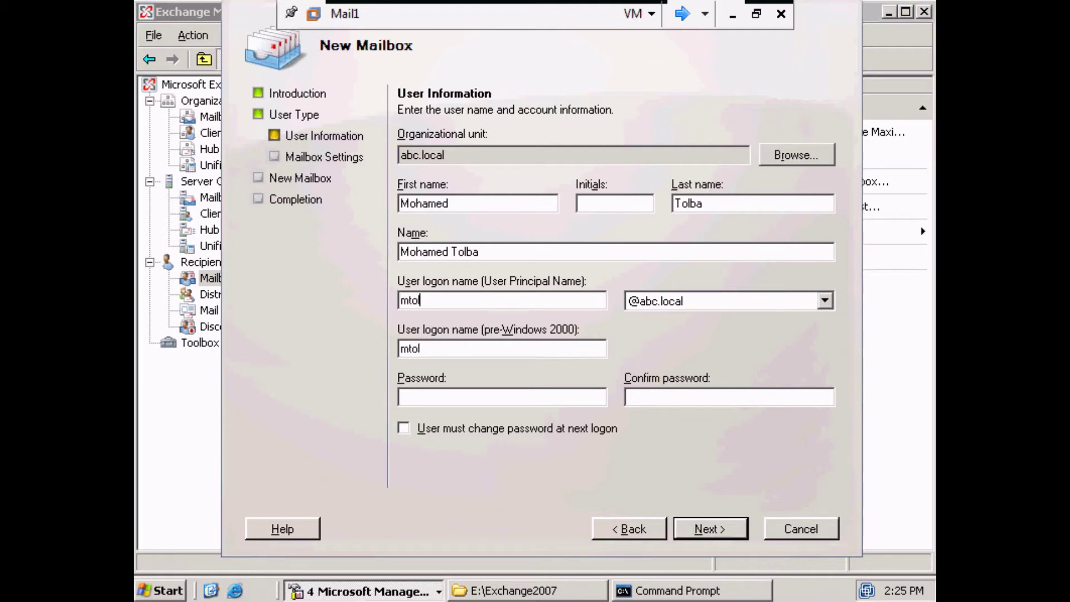
pyautogui.click(557, 394)
pyautogui.write('P@ssw0rdP@ss')
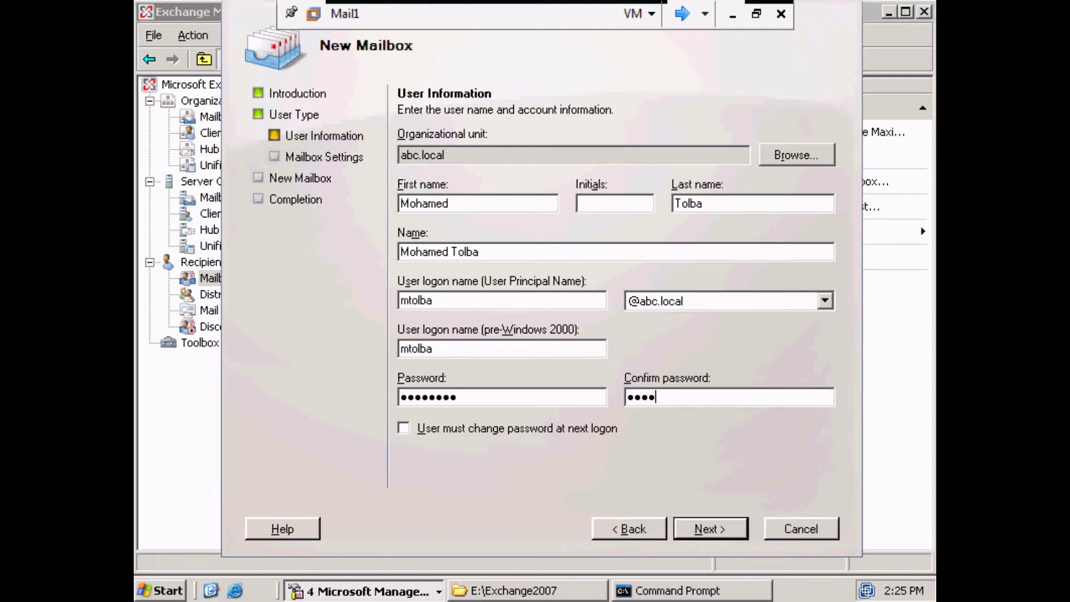
pyautogui.write('w0rd')
# Create the mailbox in the HR Managers database, then switch to the Client1 VM.
pyautogui.click(731, 525)
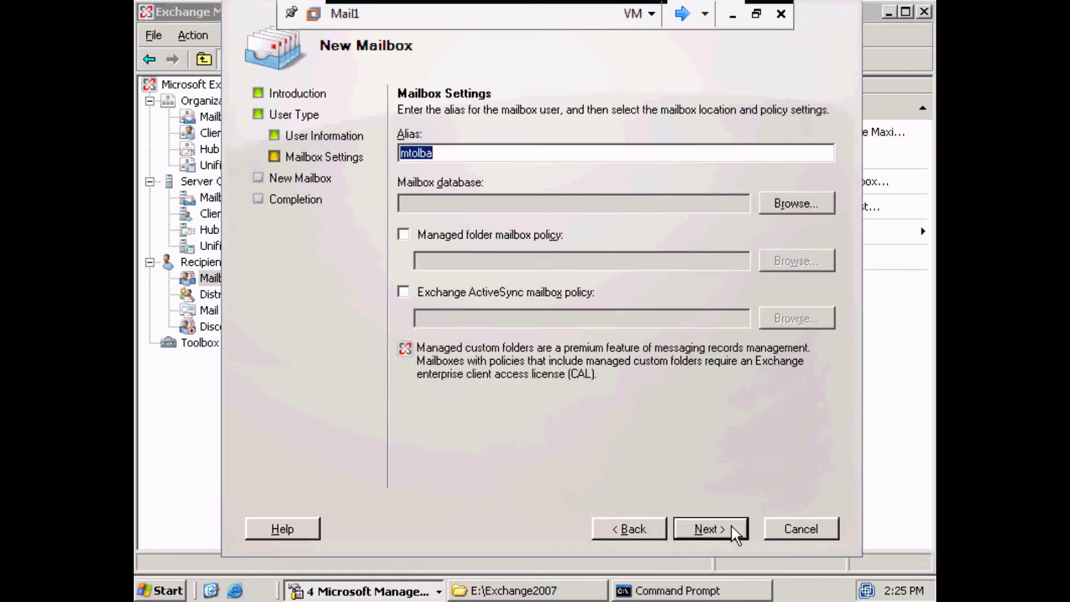
pyautogui.click(794, 207)
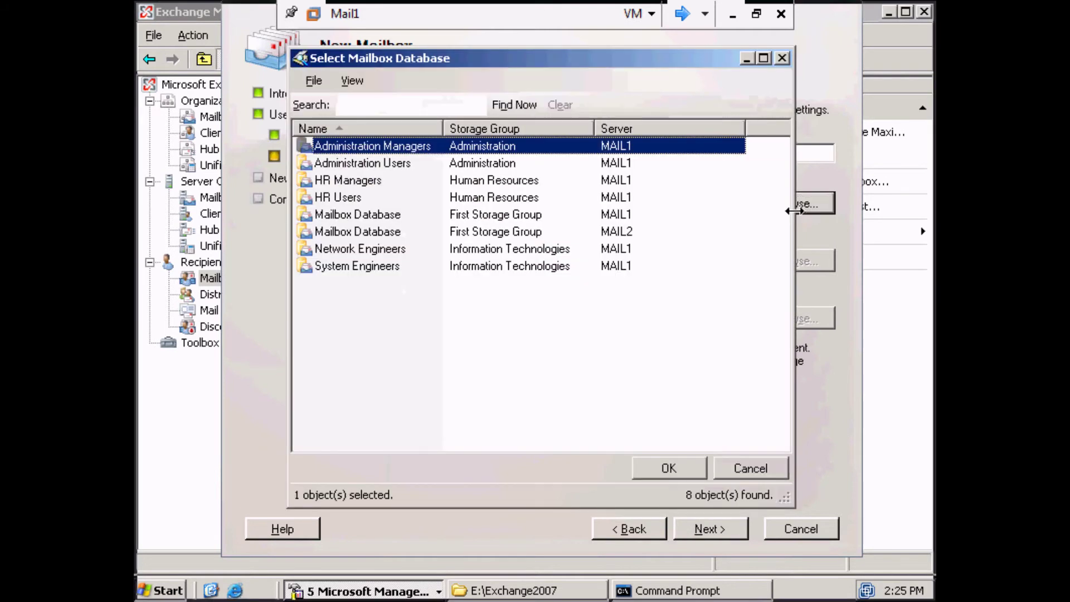
pyautogui.click(343, 184)
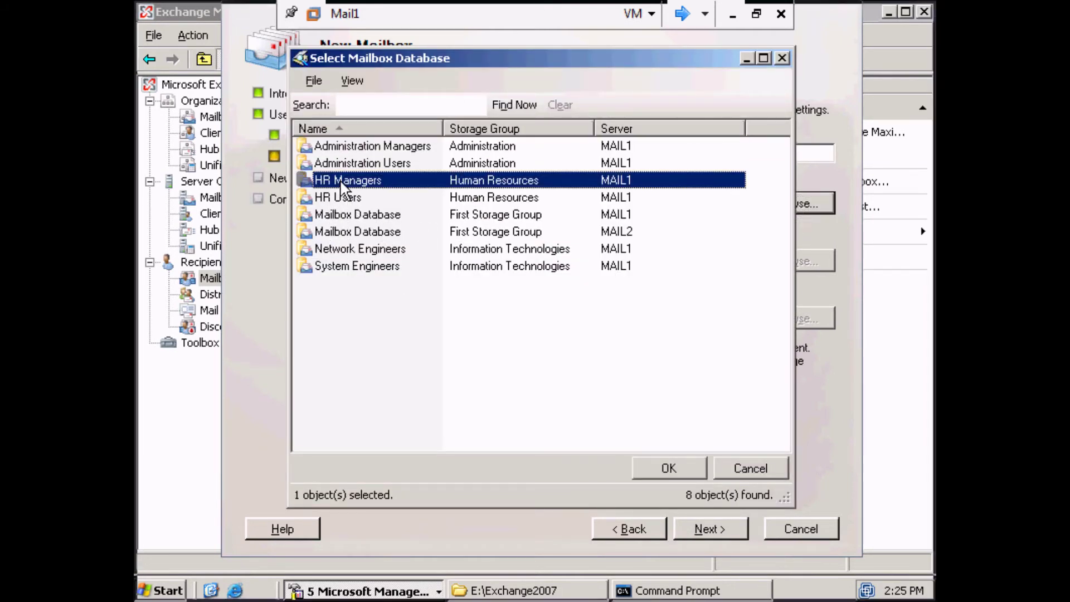
pyautogui.click(658, 473)
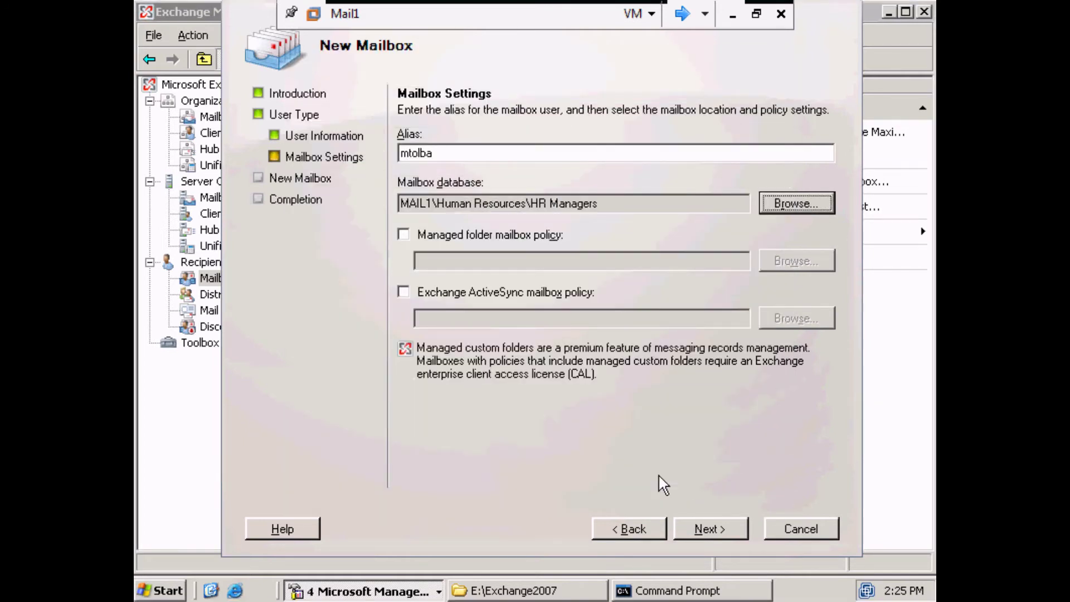
pyautogui.click(707, 524)
pyautogui.click(707, 524)
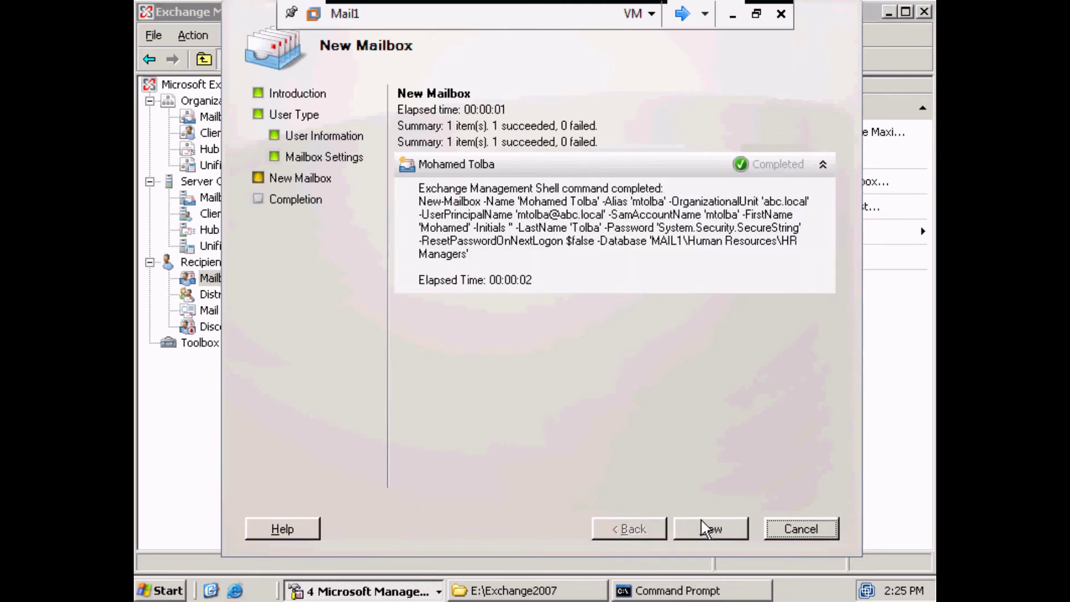
pyautogui.click(708, 524)
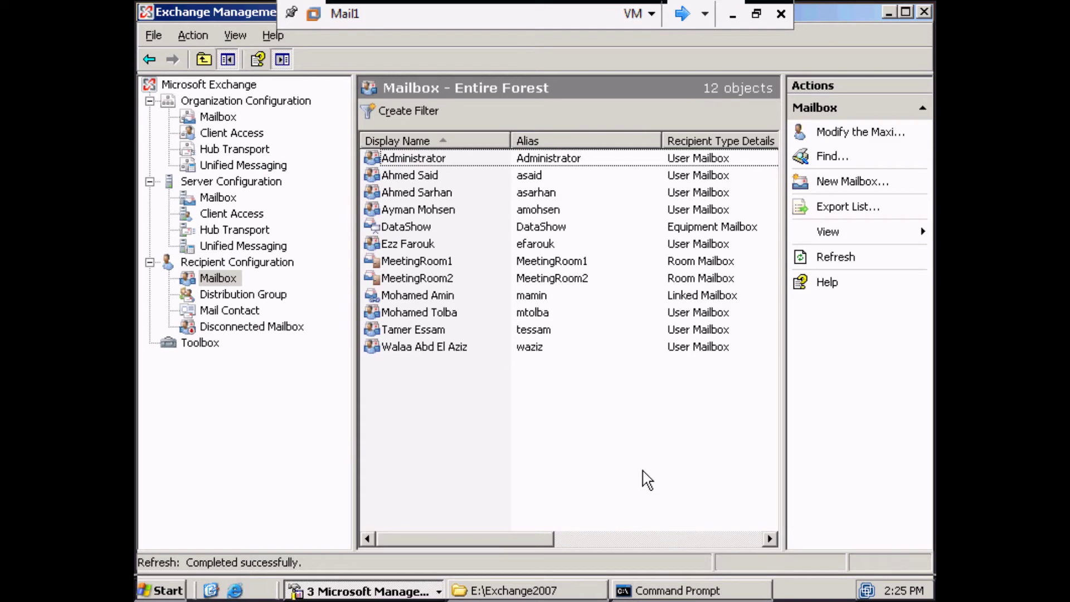
pyautogui.click(684, 14)
pyautogui.click(685, 15)
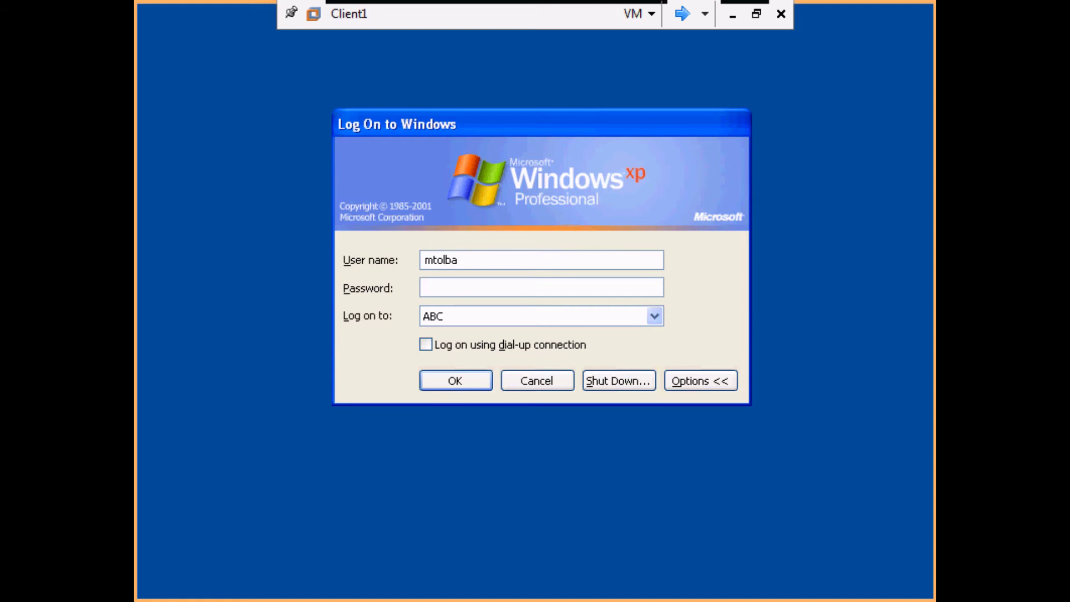
# Log on to Client1's ABC domain with the new user's account password.
pyautogui.write('Password1')
pyautogui.press('Return')
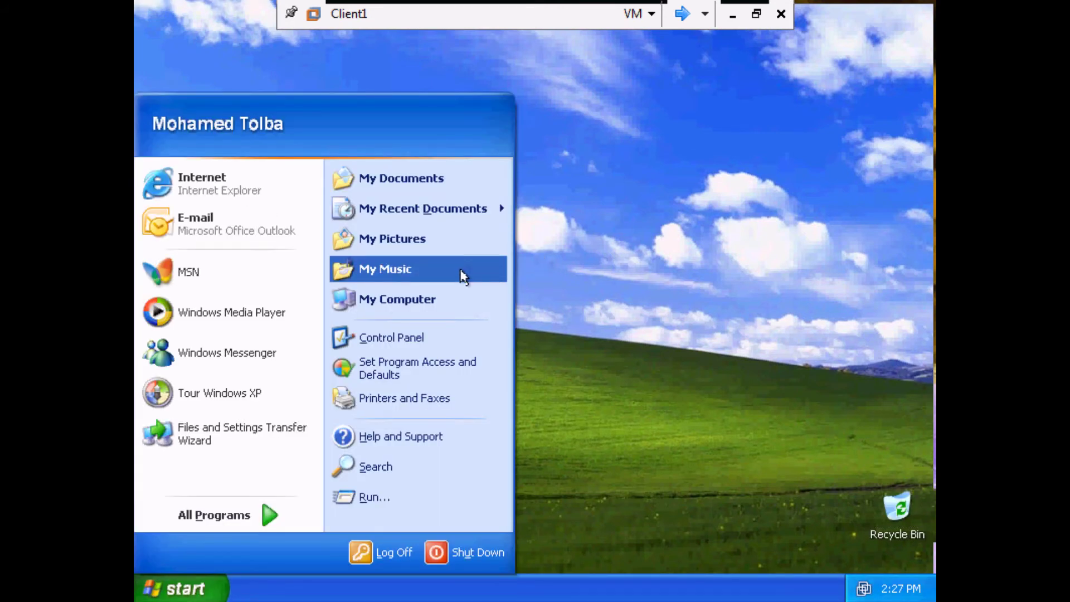
# Open the Mail settings from Control Panel in classic icon view.
pyautogui.click(435, 334)
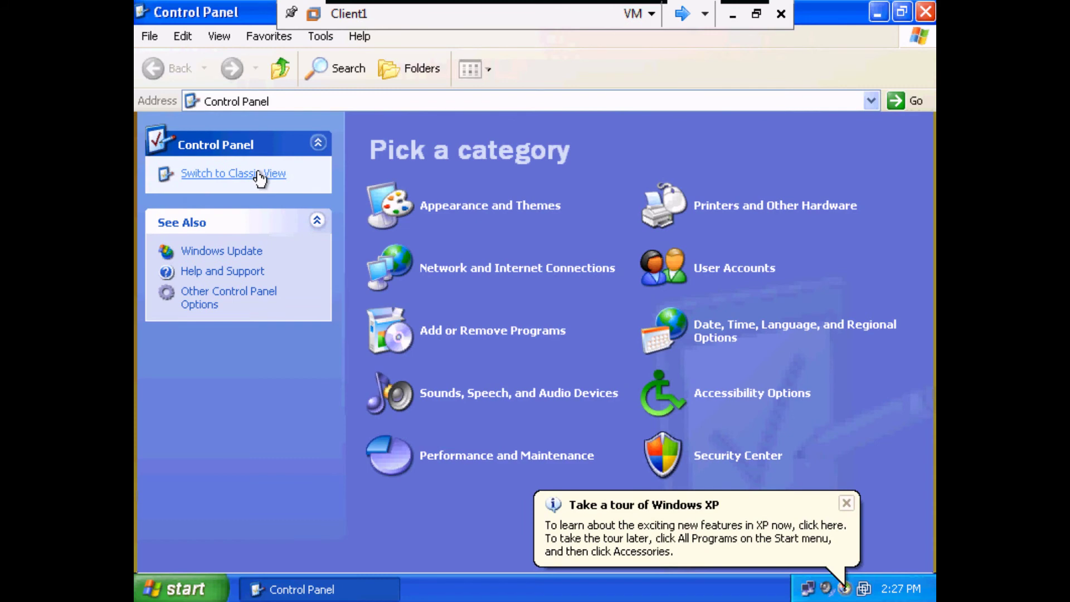
pyautogui.click(260, 174)
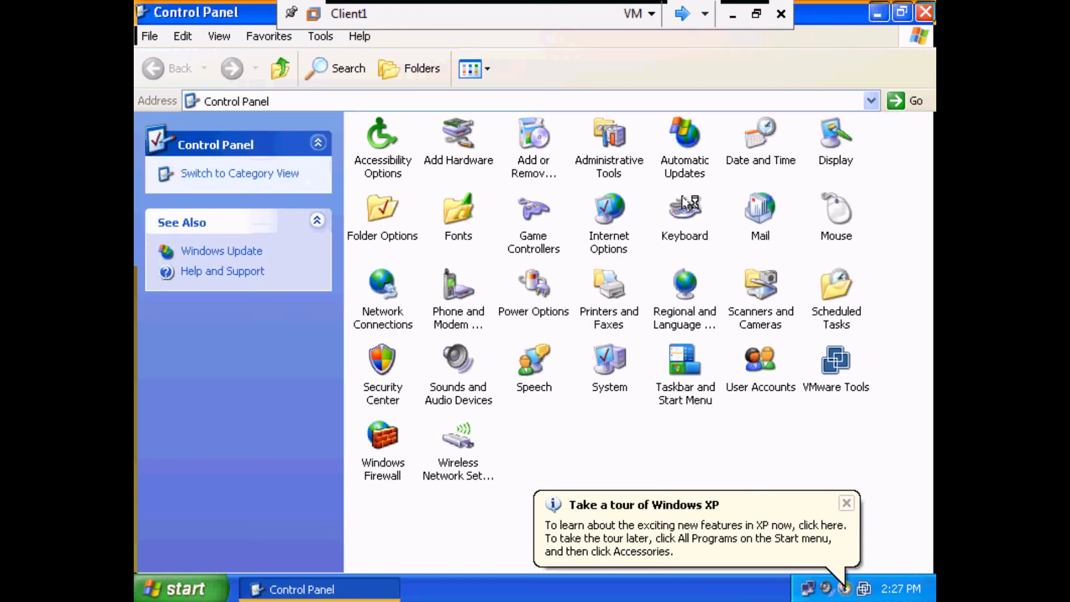
pyautogui.click(769, 221)
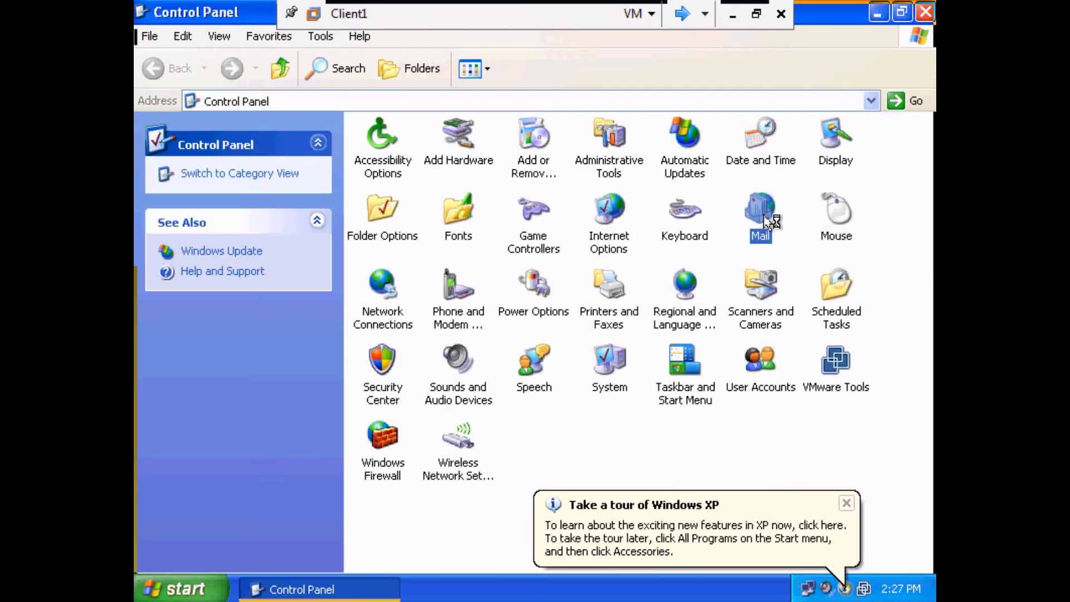
pyautogui.doubleClick(769, 222)
# Add a mail profile named for the new user with an auto-configured Exchange account.
pyautogui.click(211, 266)
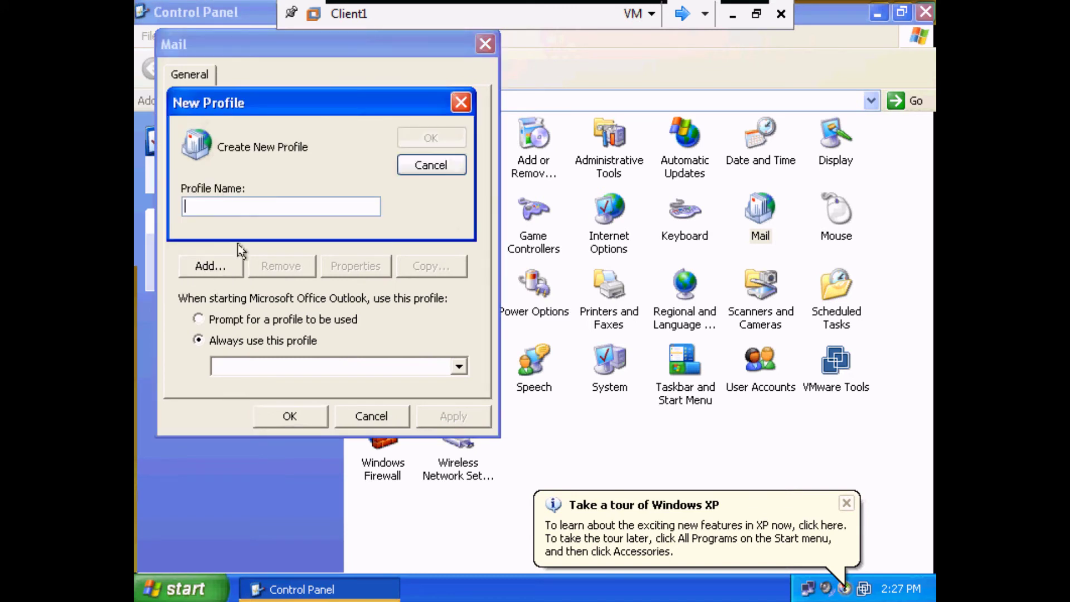
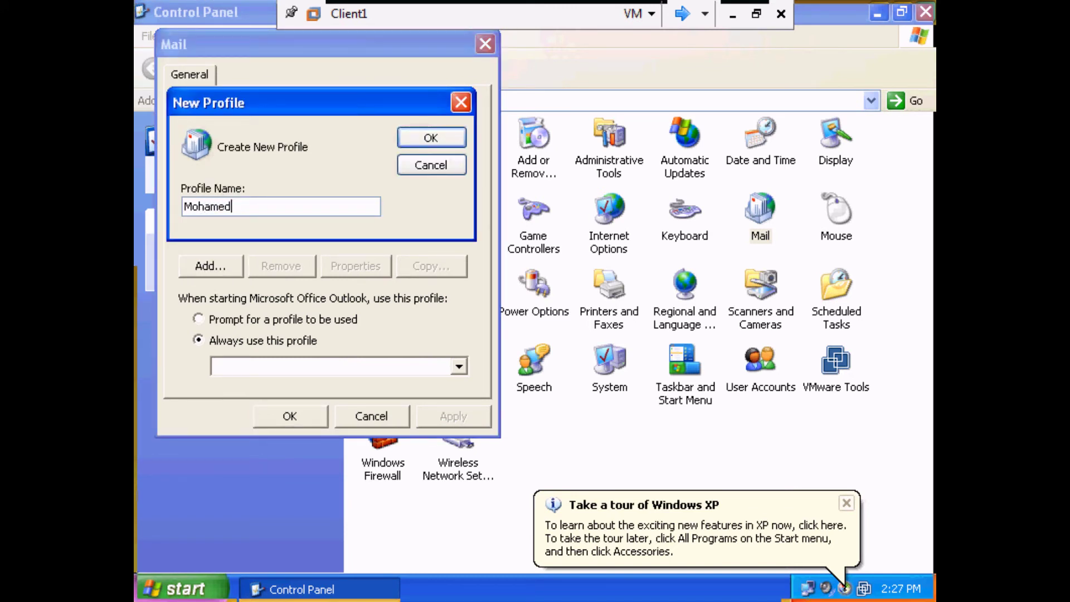
pyautogui.click(440, 137)
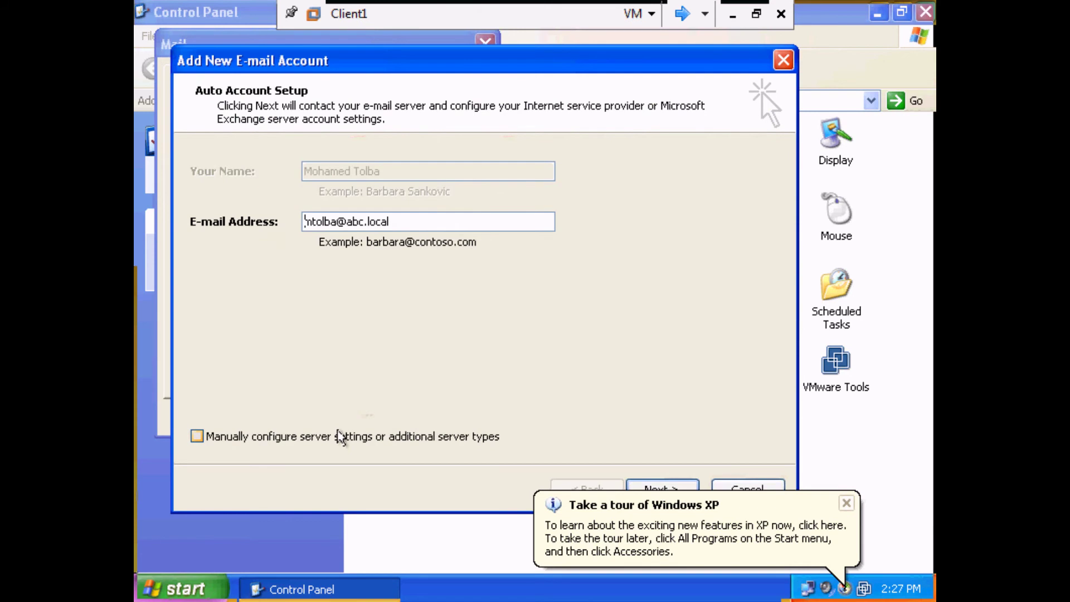
pyautogui.click(847, 503)
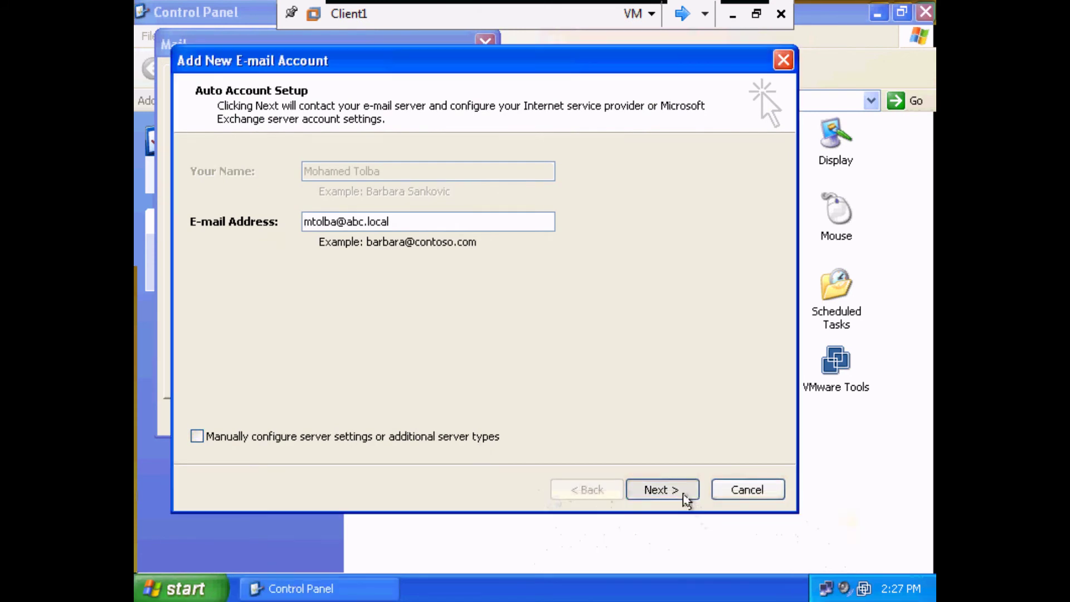
pyautogui.click(681, 491)
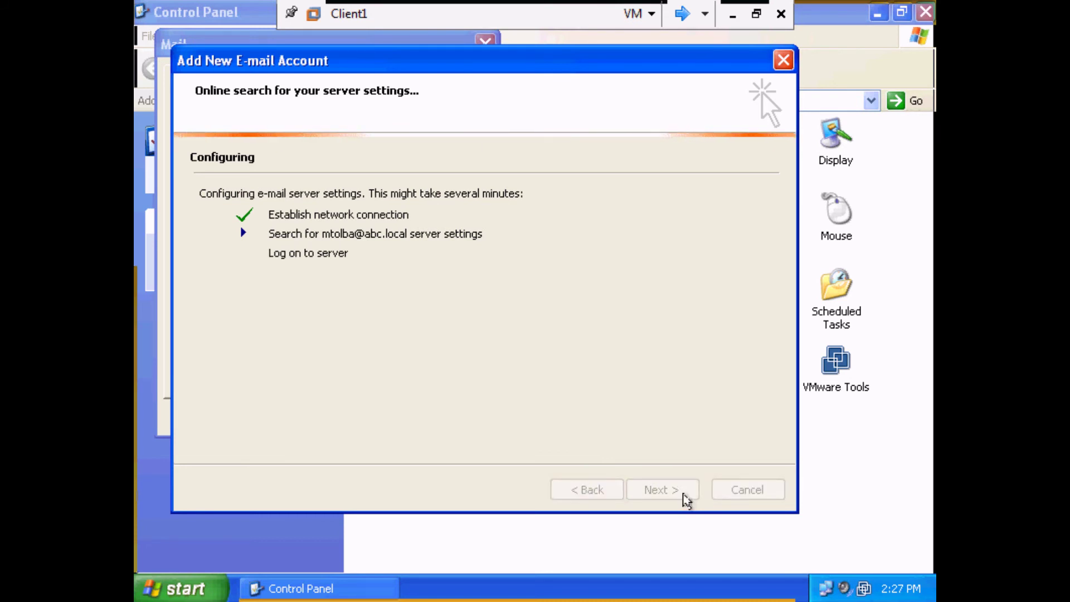
pyautogui.click(685, 497)
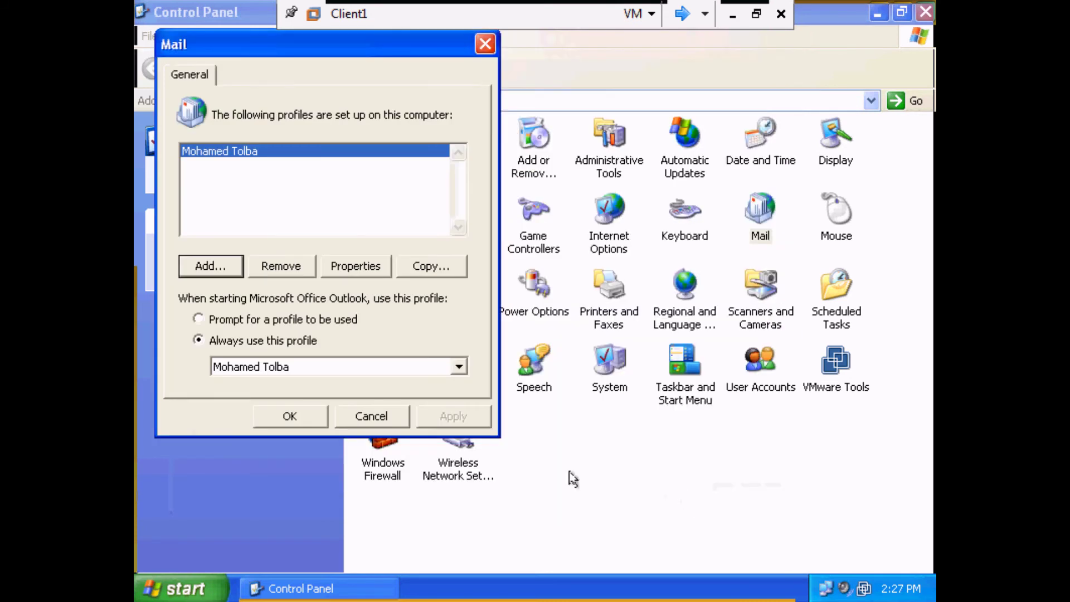
pyautogui.click(299, 424)
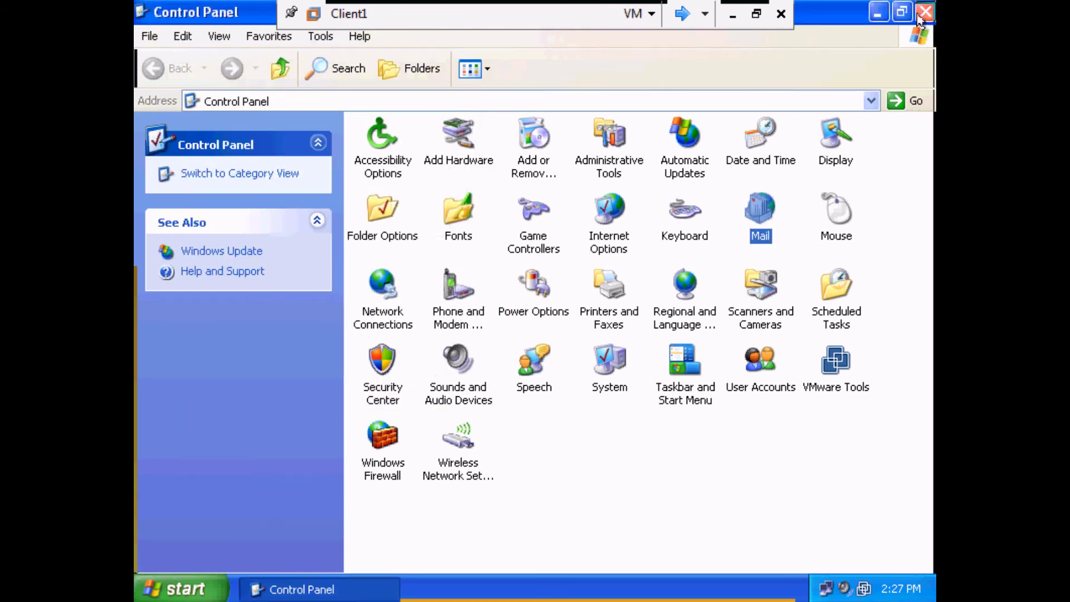
# Launch Outlook with the new profile, accepting the user name and disabling online help search.
pyautogui.click(922, 12)
pyautogui.click(210, 585)
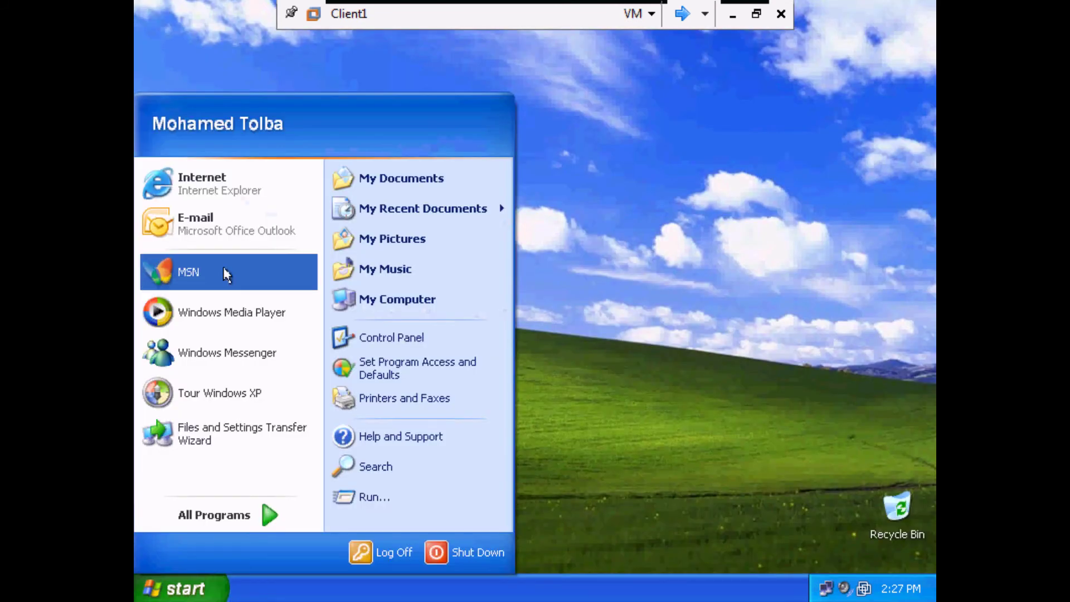
pyautogui.click(227, 223)
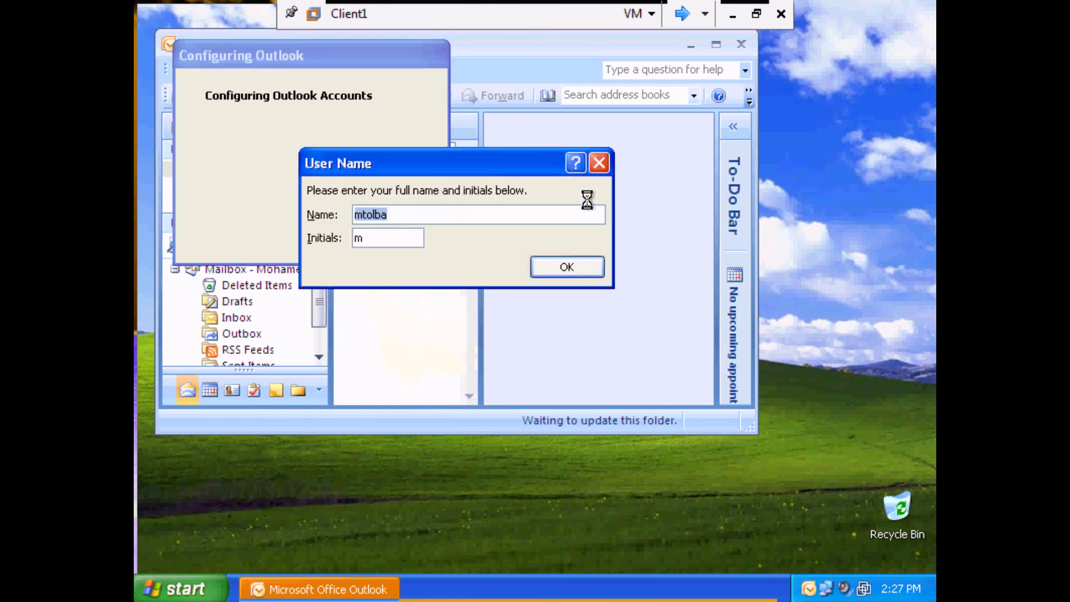
pyautogui.click(584, 266)
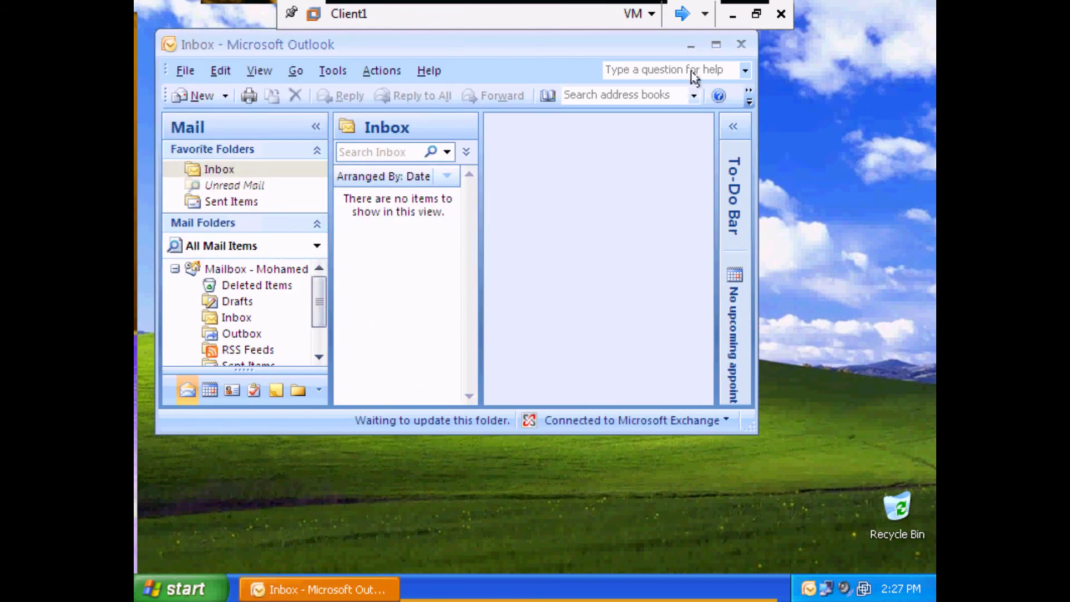
pyautogui.click(240, 158)
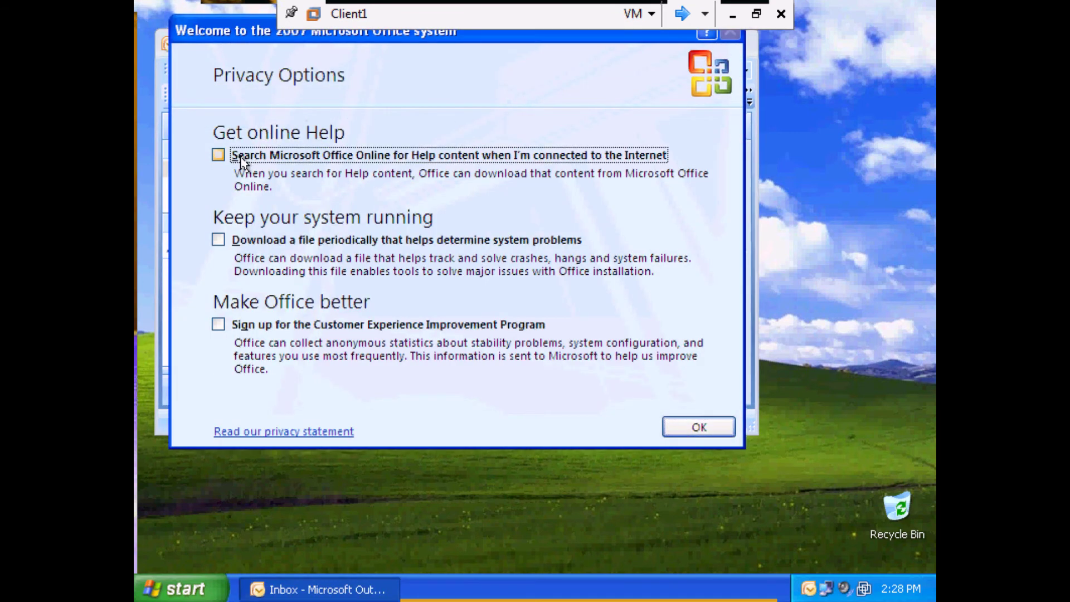
pyautogui.click(696, 427)
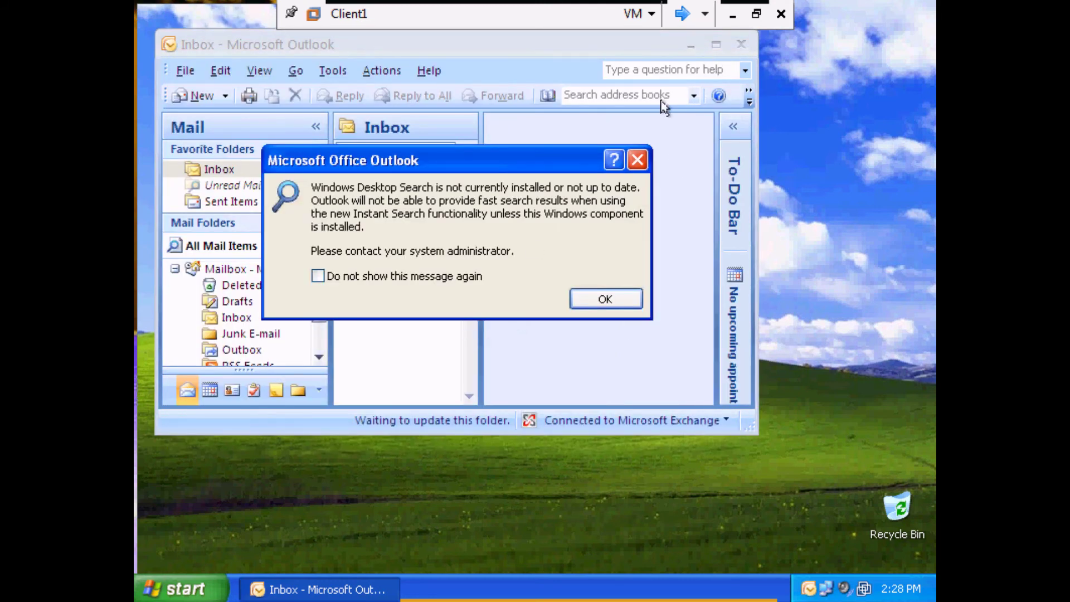
# Dismiss the desktop search warning, maximize Outlook to view the empty Inbox, then minimize it.
pyautogui.click(437, 278)
pyautogui.click(579, 300)
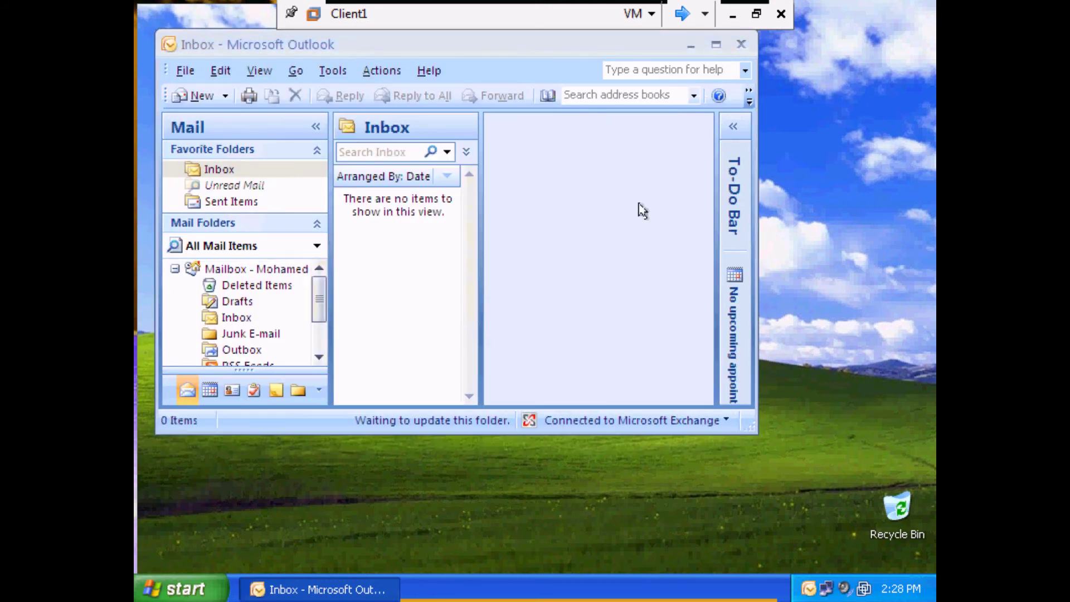
pyautogui.click(716, 44)
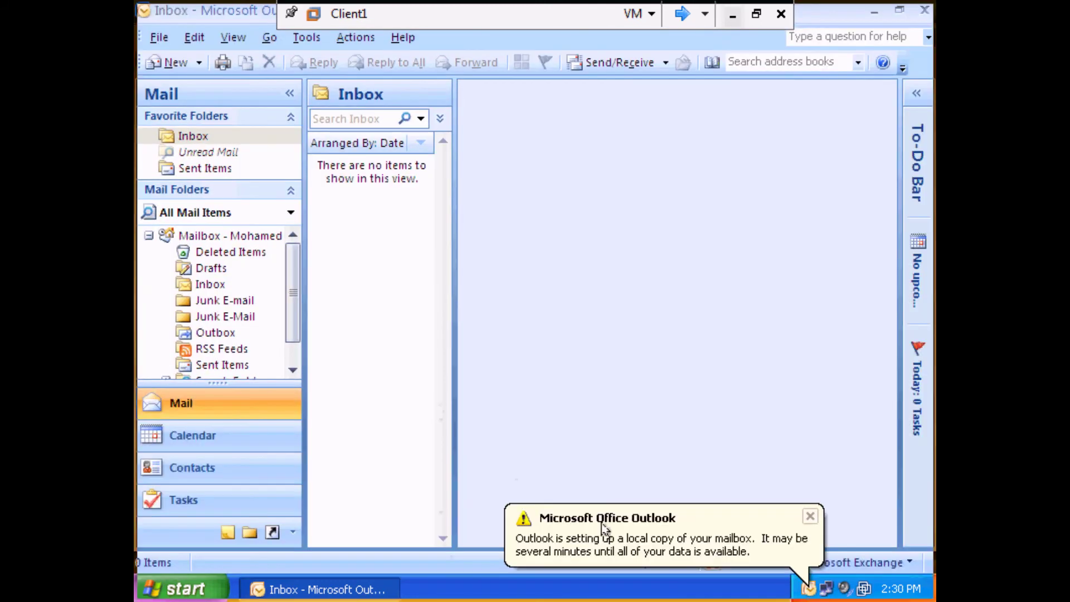
pyautogui.moveTo(454, 334); pyautogui.dragTo(486, 323)
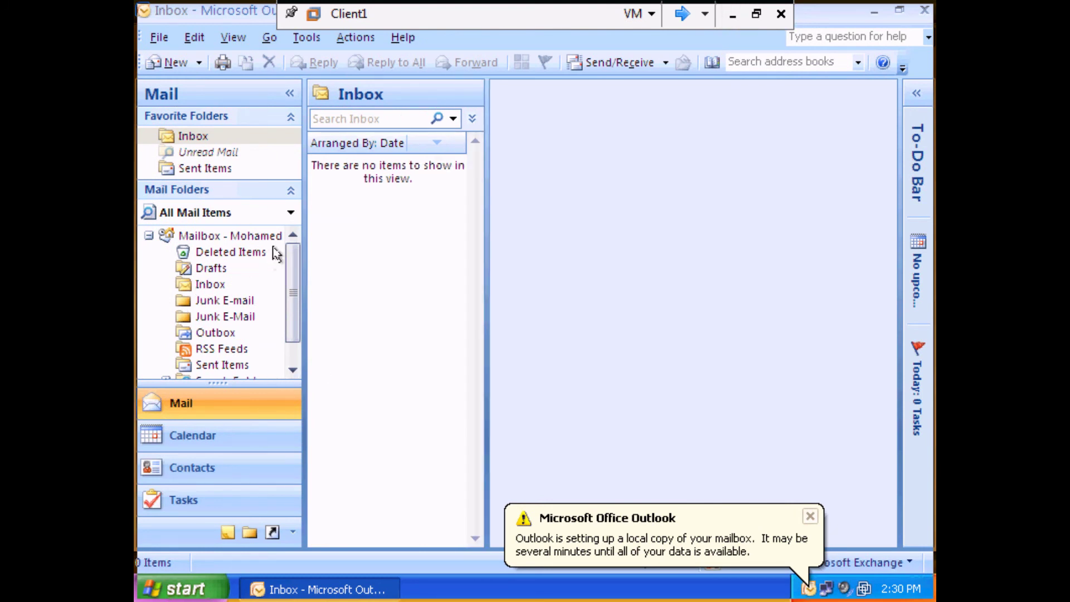
pyautogui.click(806, 515)
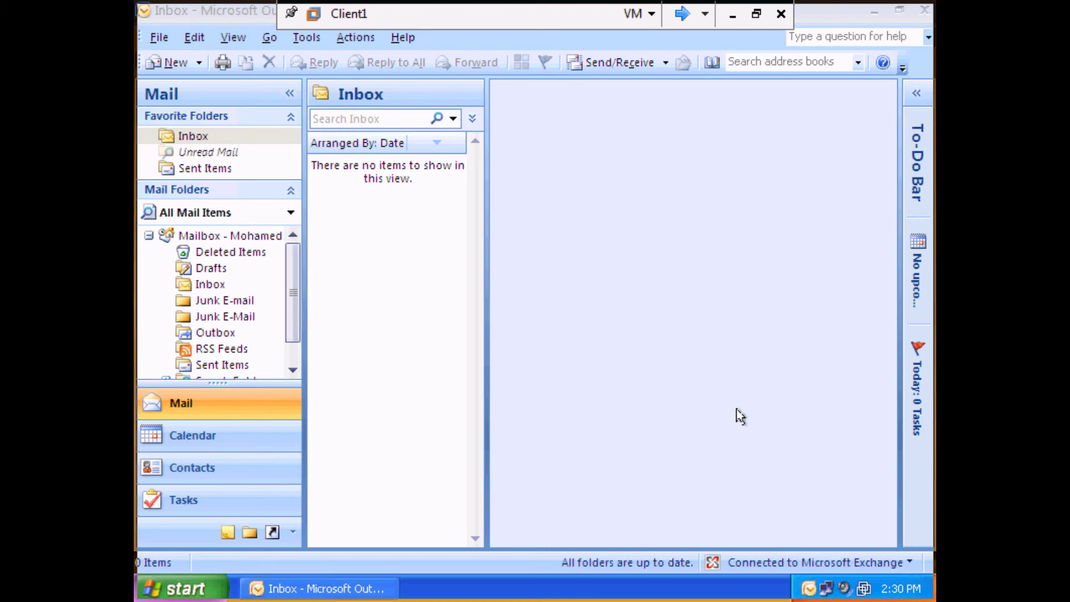
pyautogui.click(874, 10)
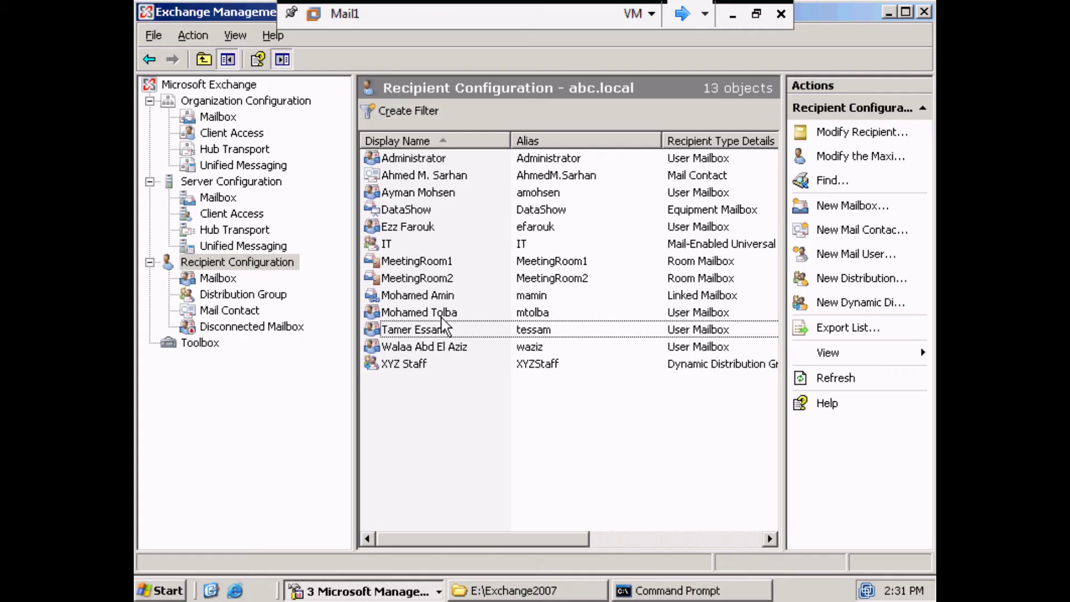
# Remove the selected user's mailbox and Windows account, confirming the deletion.
pyautogui.click(444, 334)
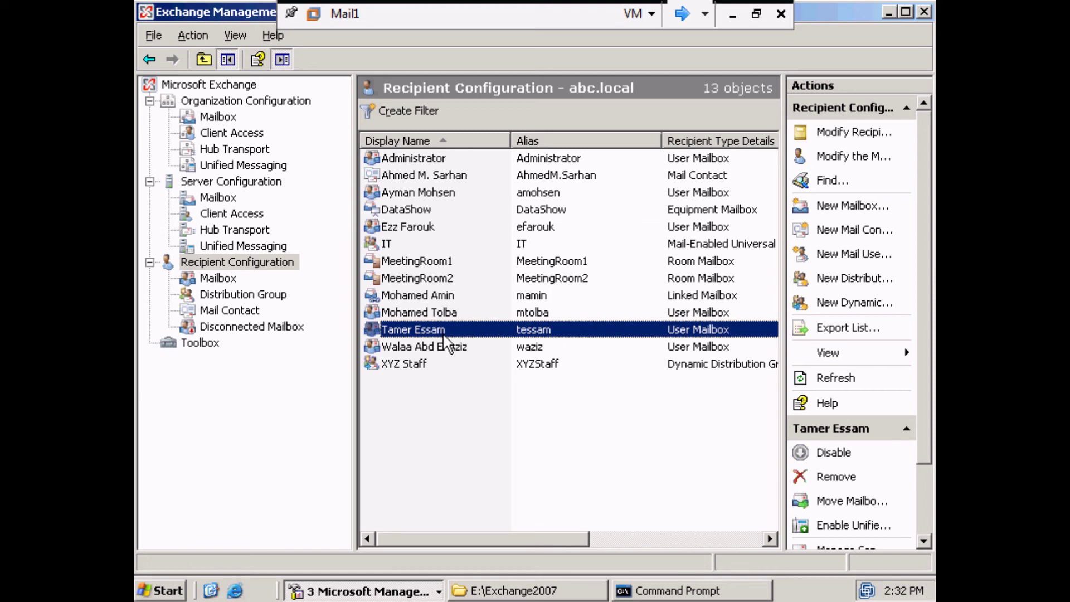
pyautogui.rightClick(446, 336)
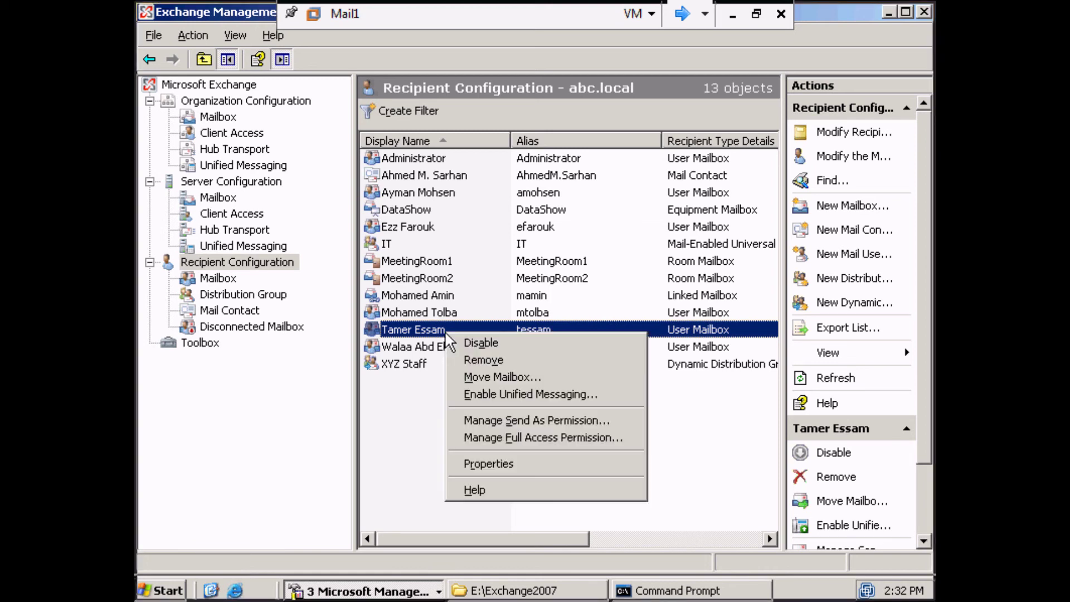
pyautogui.click(456, 356)
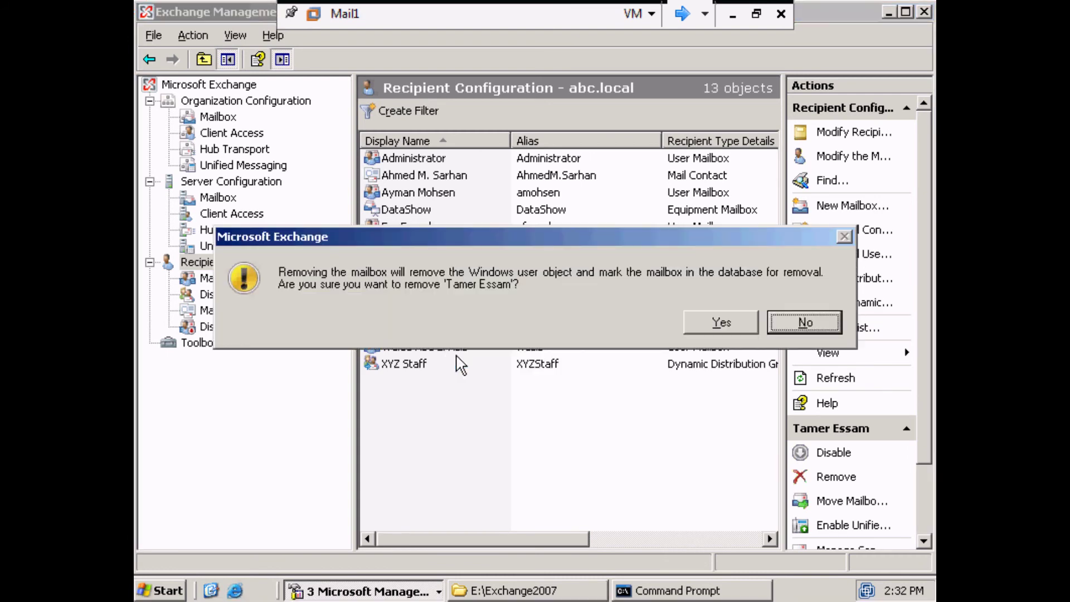
pyautogui.click(719, 323)
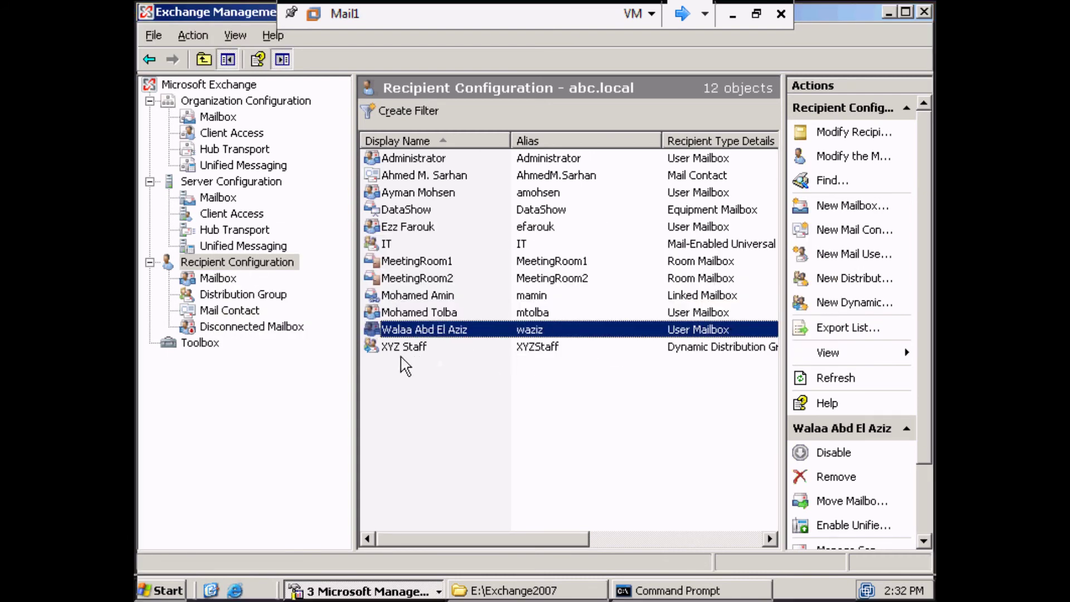
# Open Disconnected Mailbox to see the removed user's mailbox in HR Managers.
pyautogui.click(230, 329)
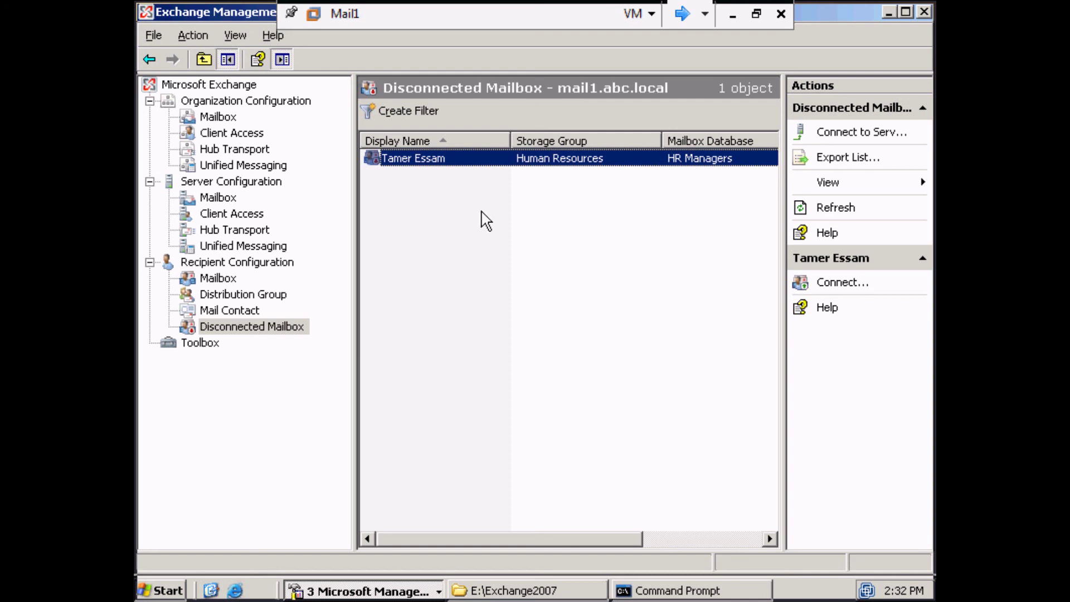
# Check the disconnected mailbox's Connect option, then return to the abc.local Mailbox list of 9 mailboxes.
pyautogui.rightClick(471, 161)
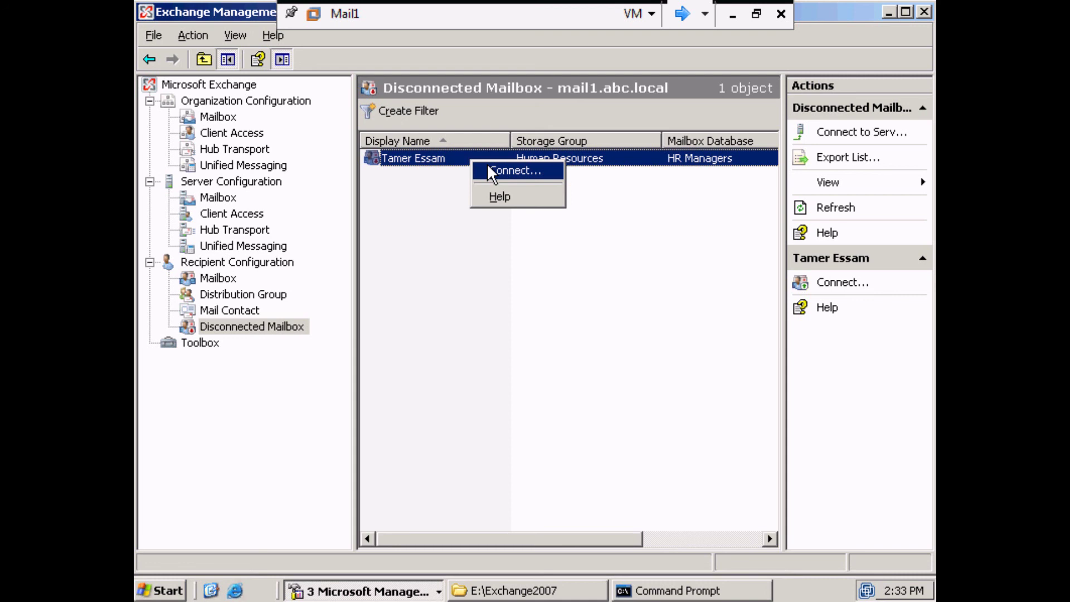
pyautogui.click(231, 280)
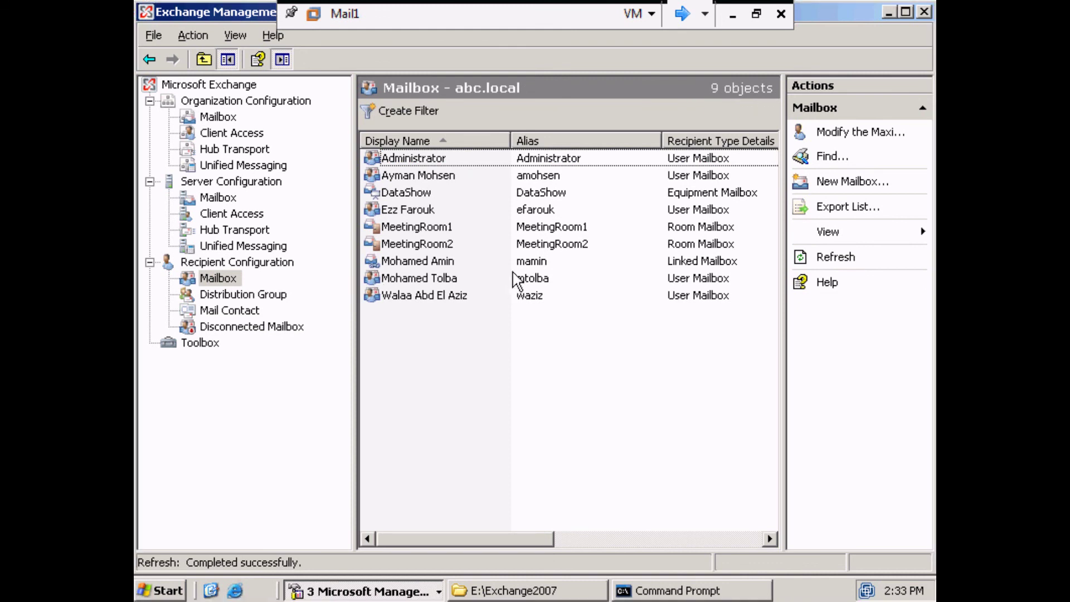